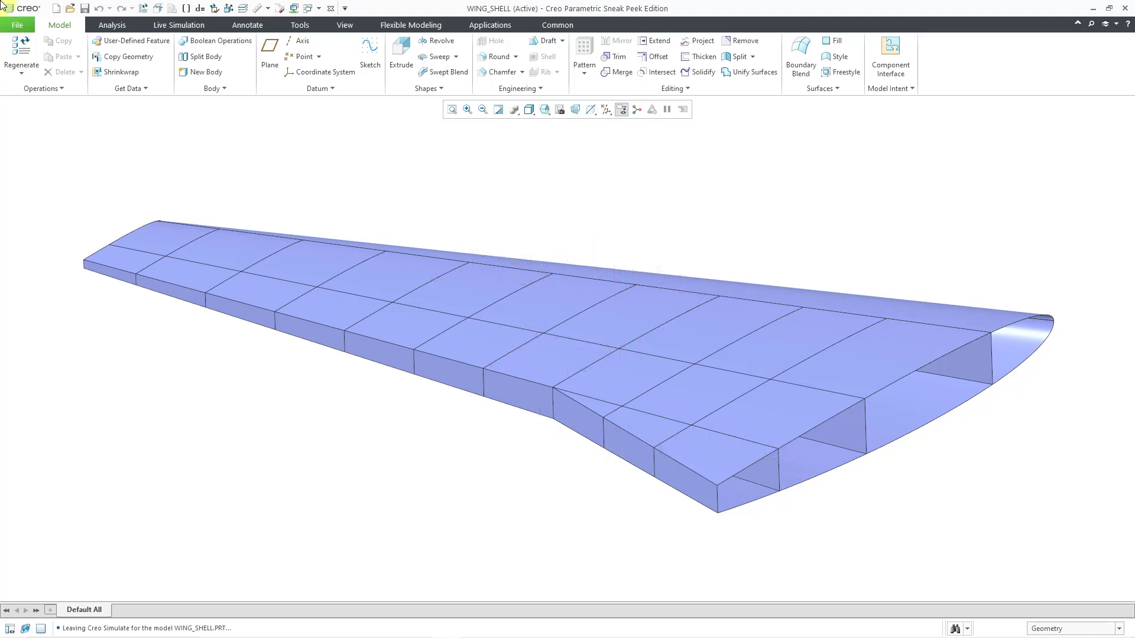
# - Bring up the Applications tab for the WING_SHELL model in Creo Parametric
pyautogui.click(498, 27)
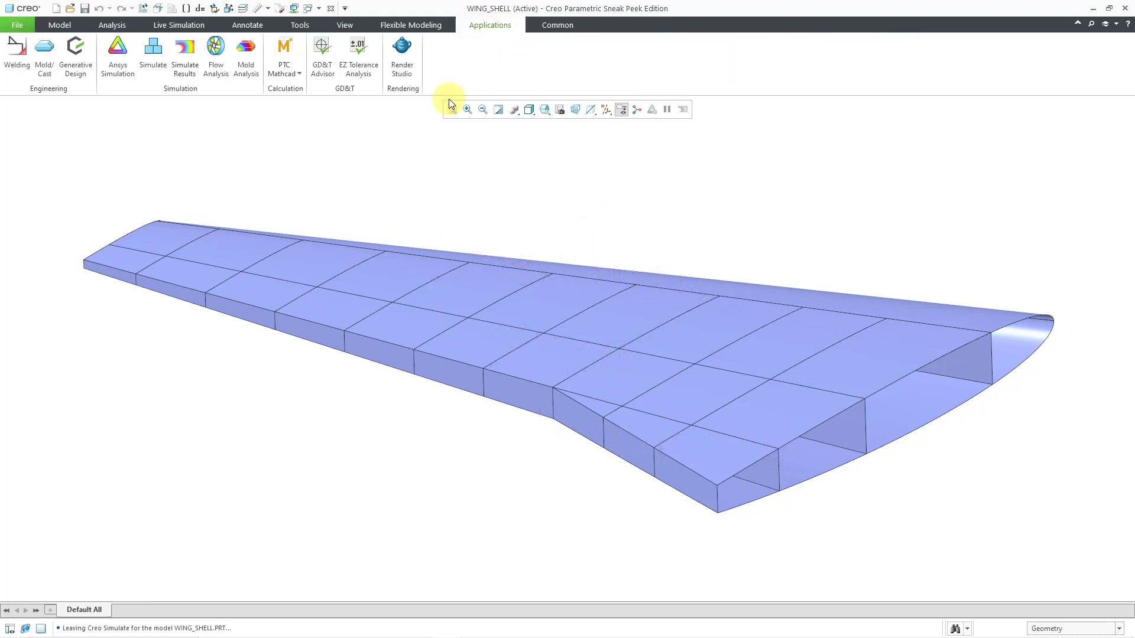
# - Switch into Creo Simulate and start a new shell idealization, Shell1
pyautogui.click(150, 69)
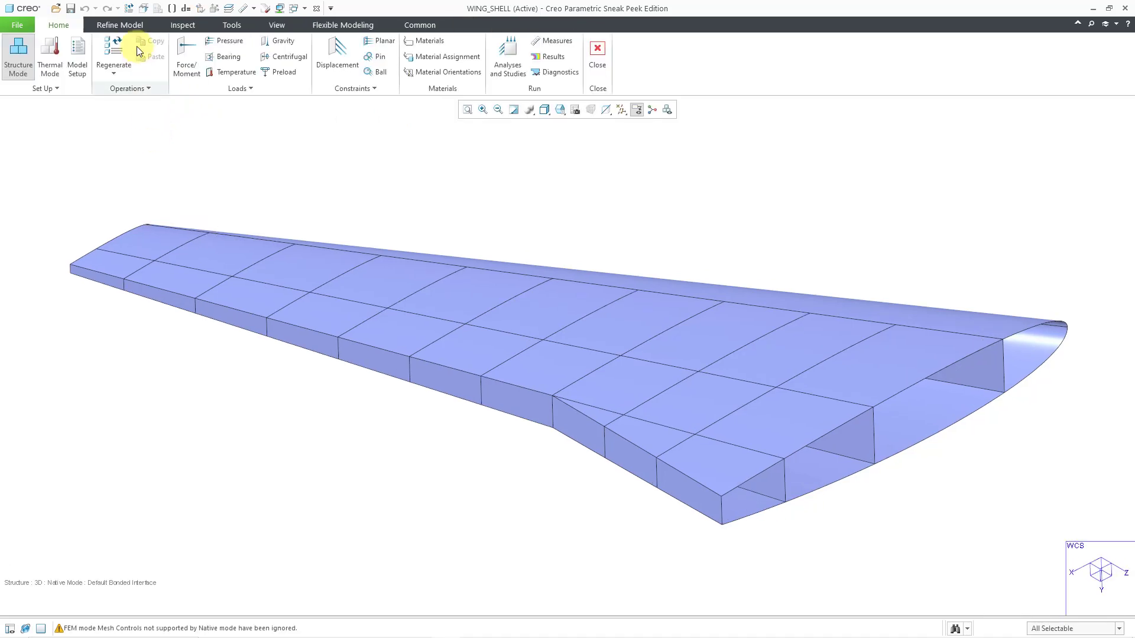
pyautogui.click(127, 26)
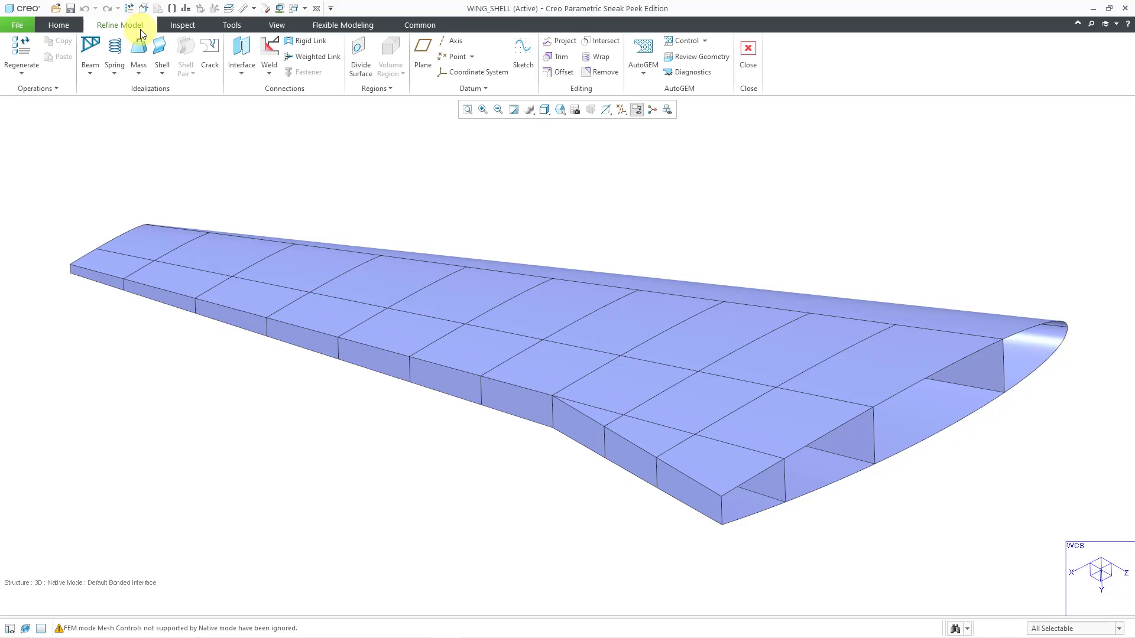
pyautogui.click(162, 50)
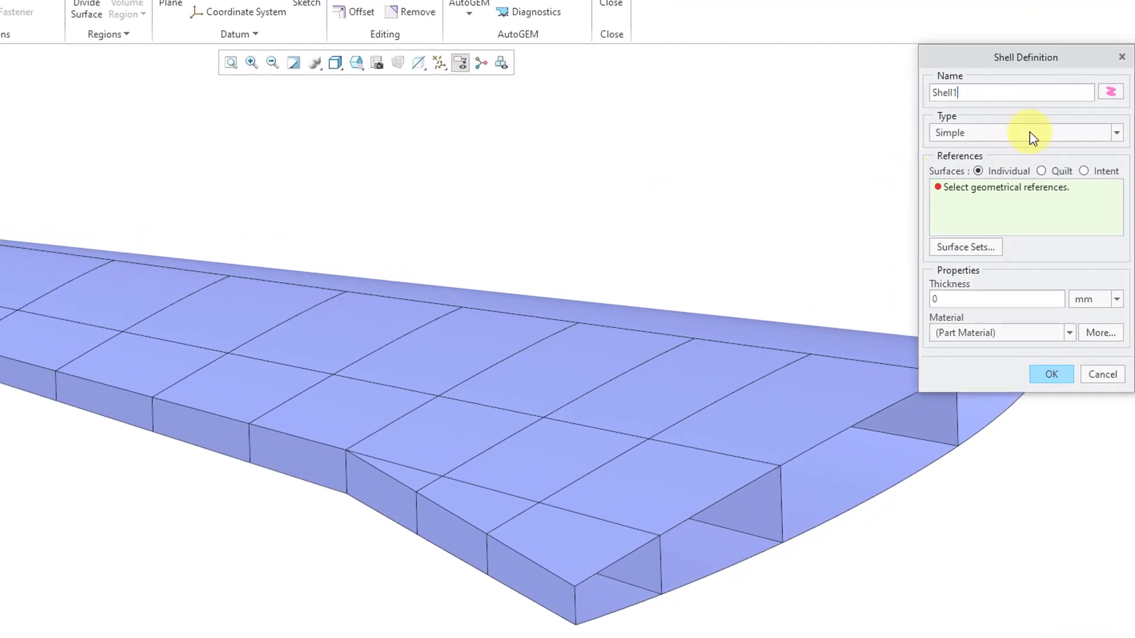
# - Toggle the Shell1 type to Advanced, then back to Simple
pyautogui.click(1031, 140)
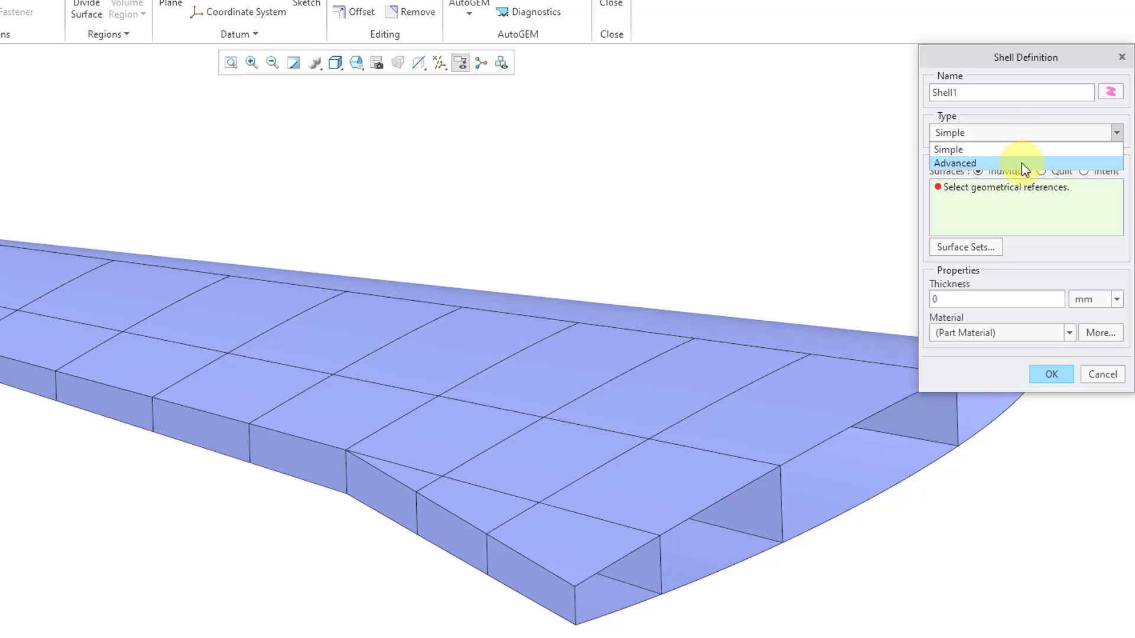
pyautogui.click(1021, 162)
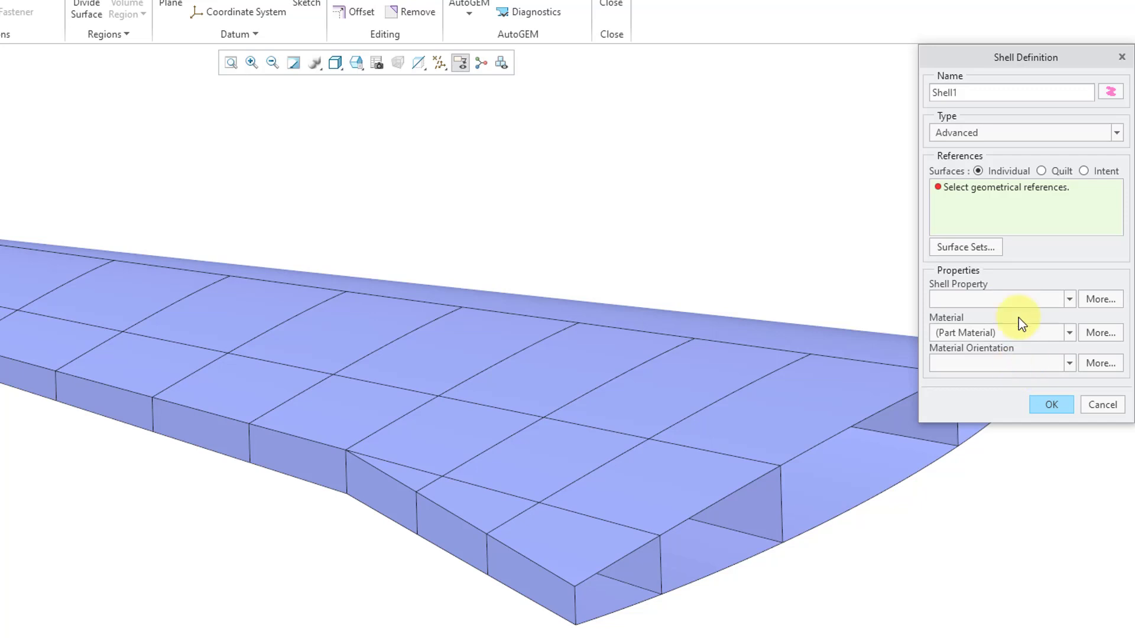
pyautogui.click(1016, 132)
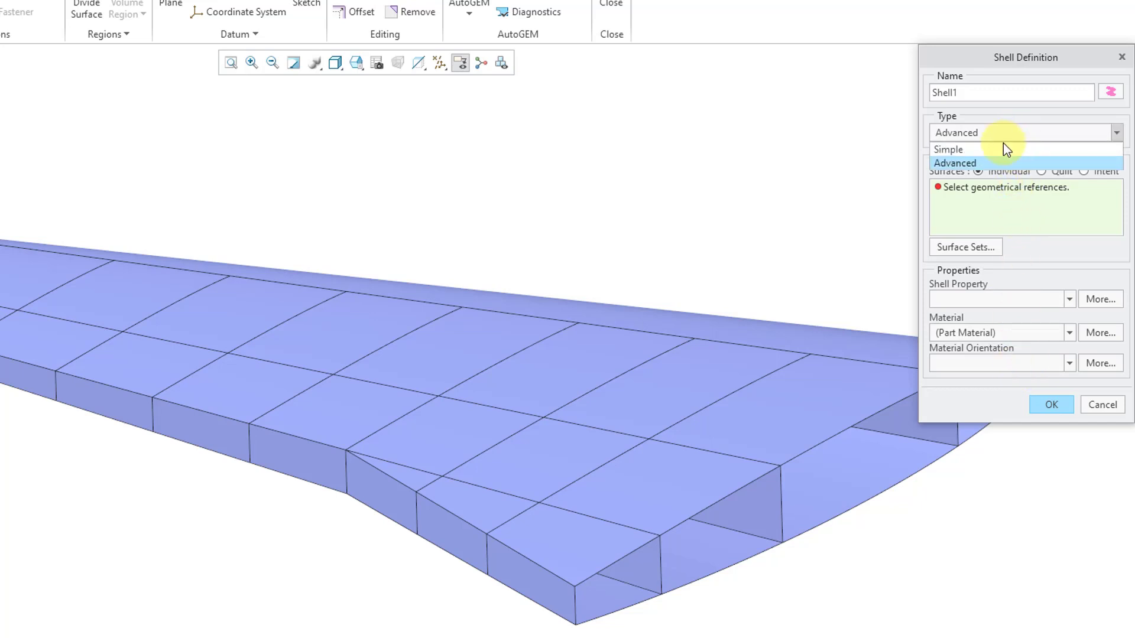
pyautogui.click(1002, 150)
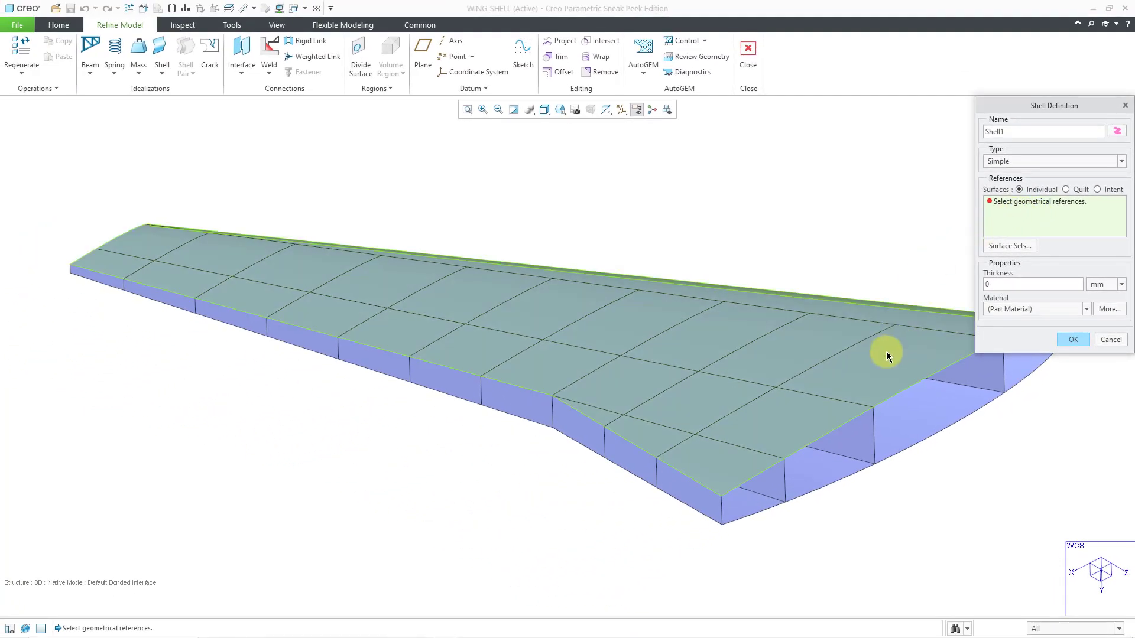
# - Add the top skin, bottom skin and both trailing-edge side faces as Shell1 references
pyautogui.click(885, 351)
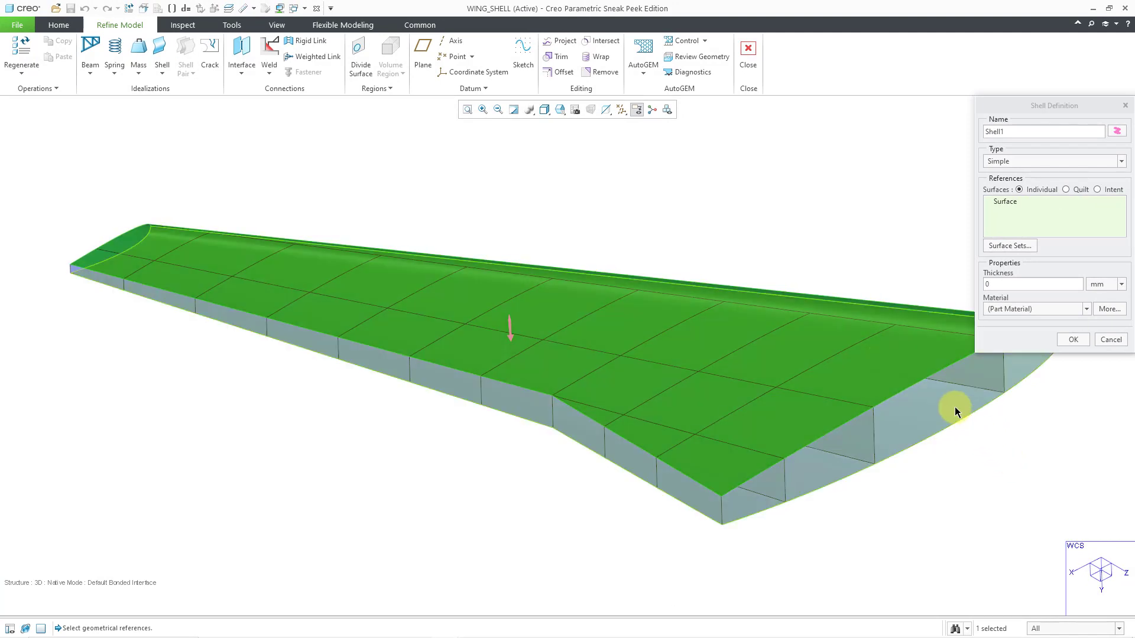
pyautogui.keyDown('ctrl'); pyautogui.click(955, 407); pyautogui.keyUp('ctrl')
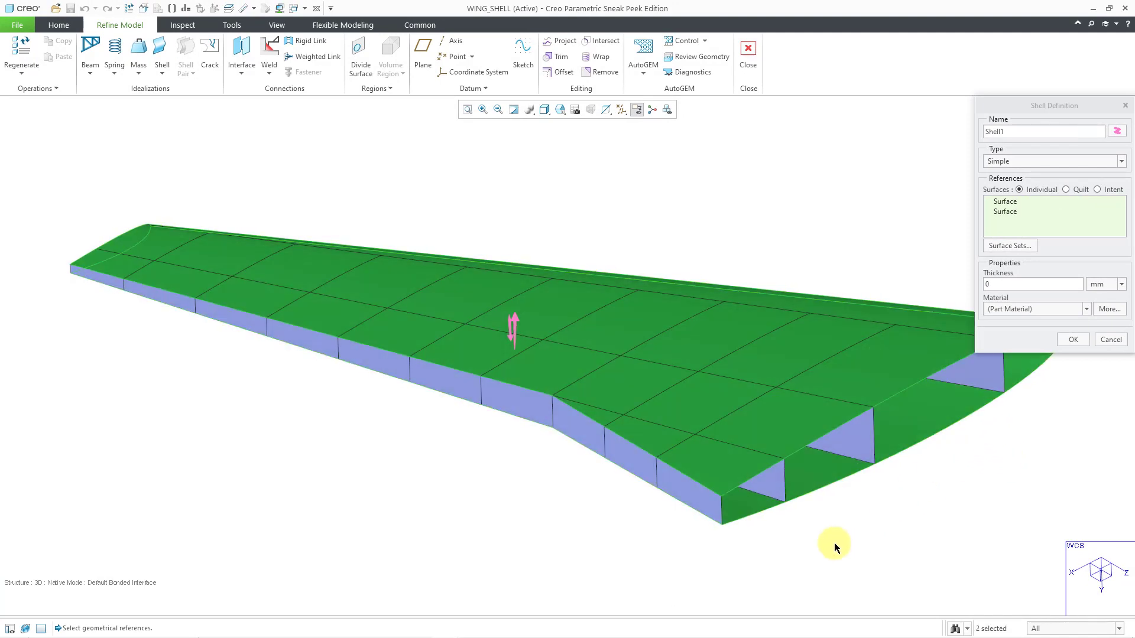
pyautogui.keyDown('ctrl'); pyautogui.click(687, 499); pyautogui.keyUp('ctrl')
pyautogui.keyDown('ctrl'); pyautogui.click(535, 417); pyautogui.keyUp('ctrl')
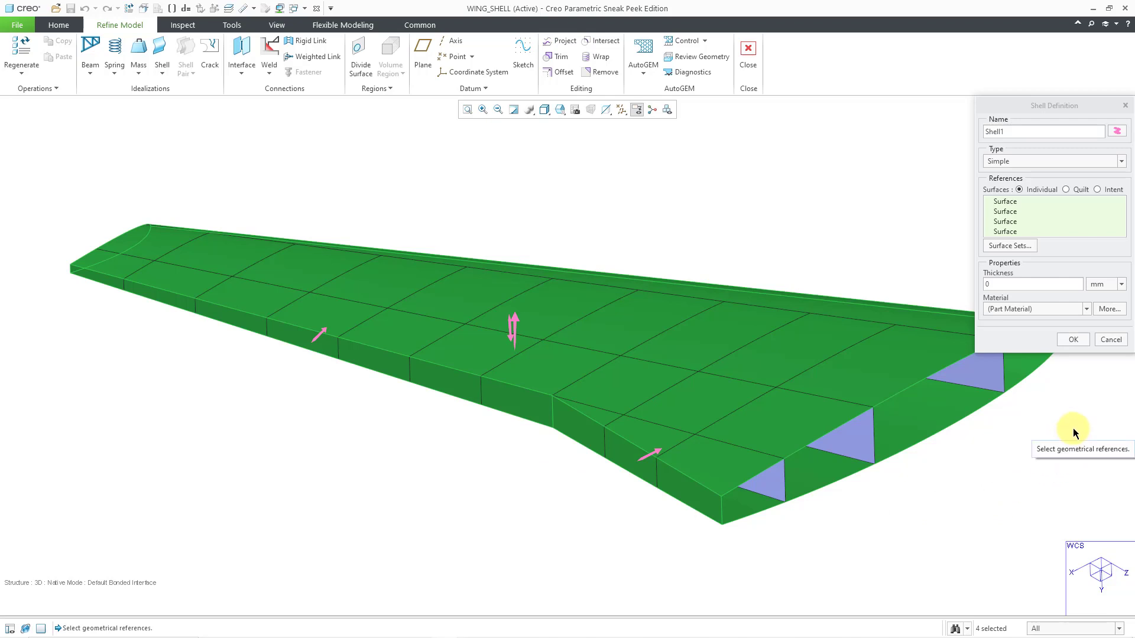
# - Set the Shell1 thickness to 0.25 in
pyautogui.click(1011, 285)
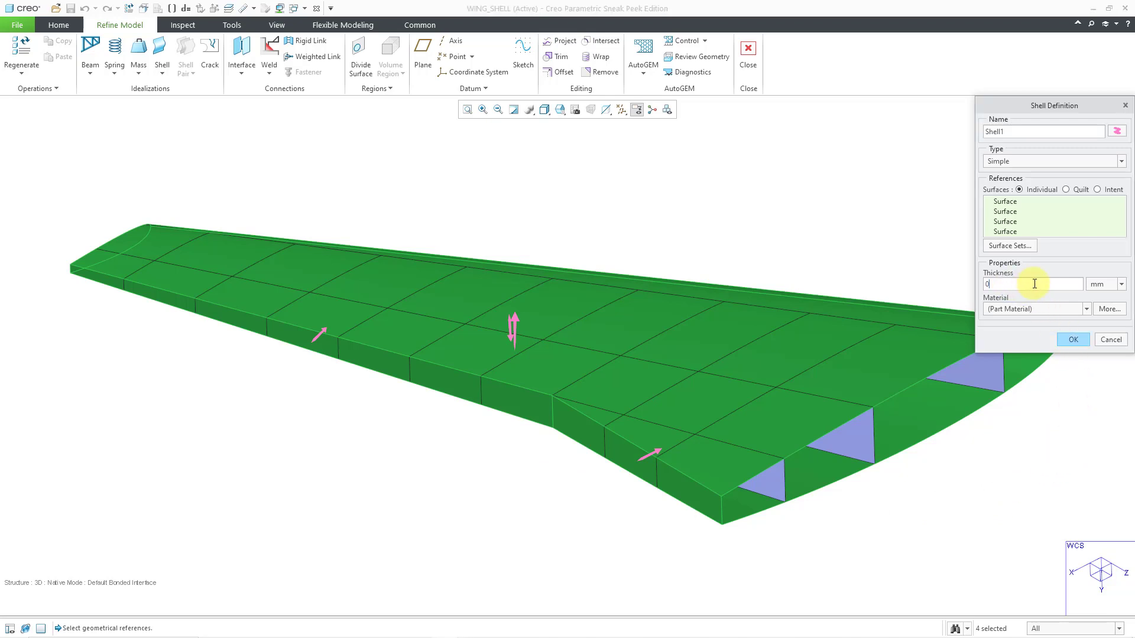
pyautogui.click(1114, 285)
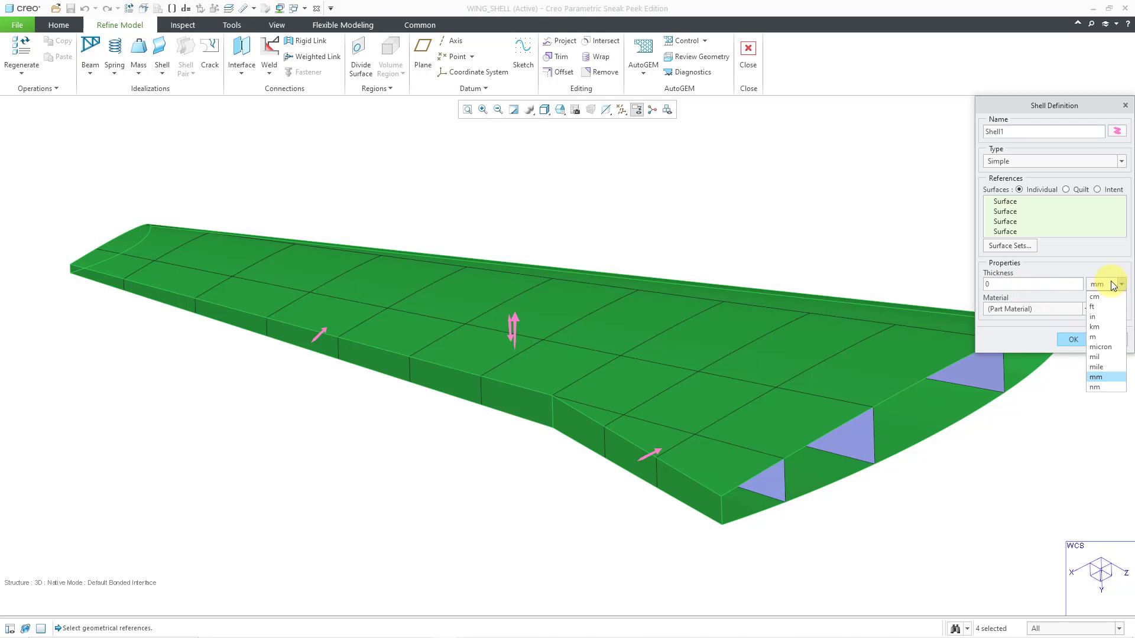
pyautogui.click(1109, 316)
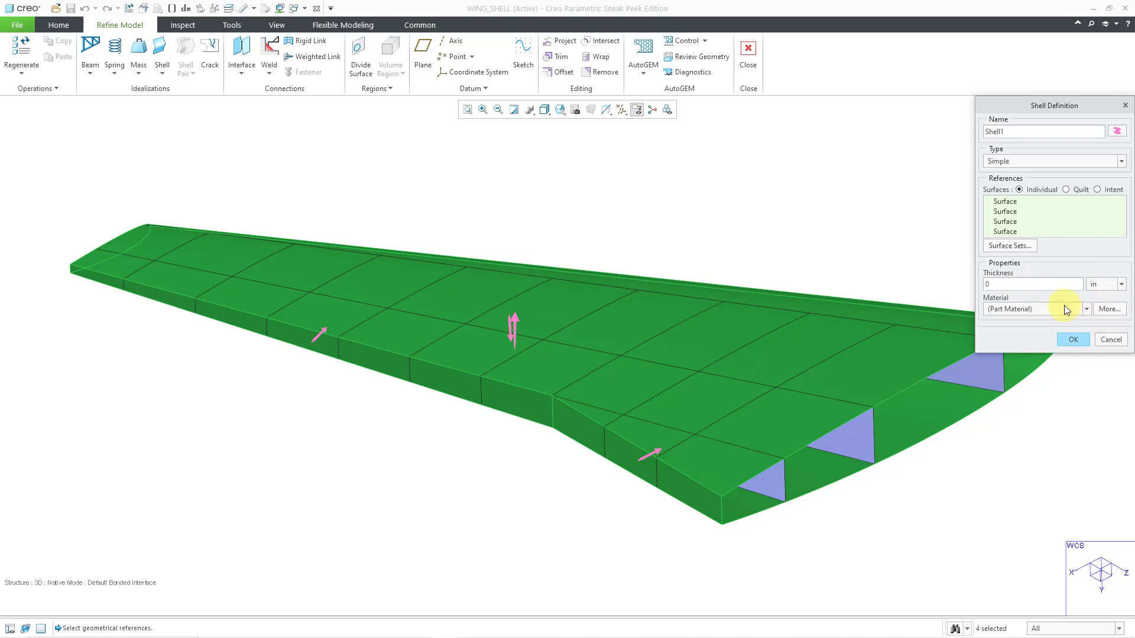
pyautogui.click(1036, 284)
pyautogui.write('0.25')
# - Add al6061.mtl from Legacy-Materials to the model, assign it to Shell1, and confirm
pyautogui.click(1109, 309)
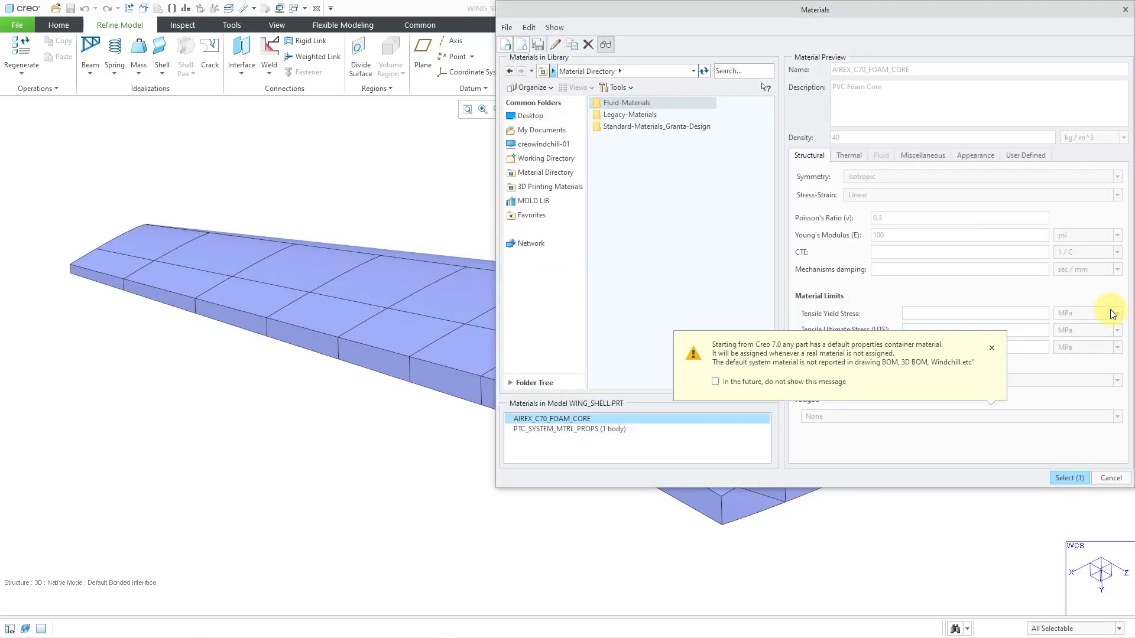
pyautogui.doubleClick(644, 117)
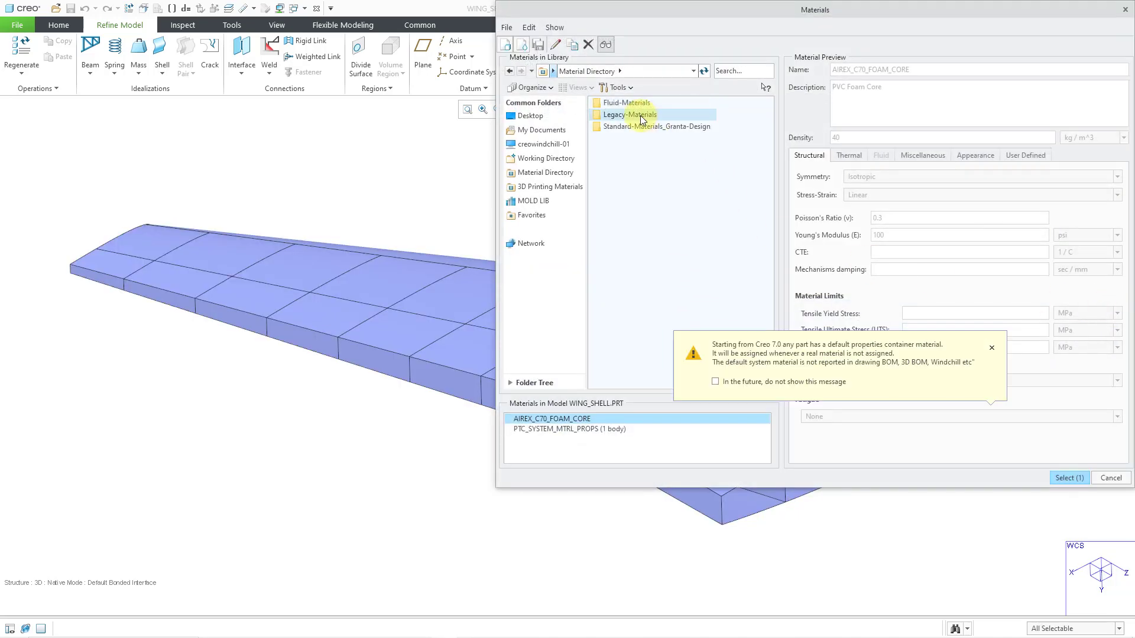
pyautogui.click(620, 114)
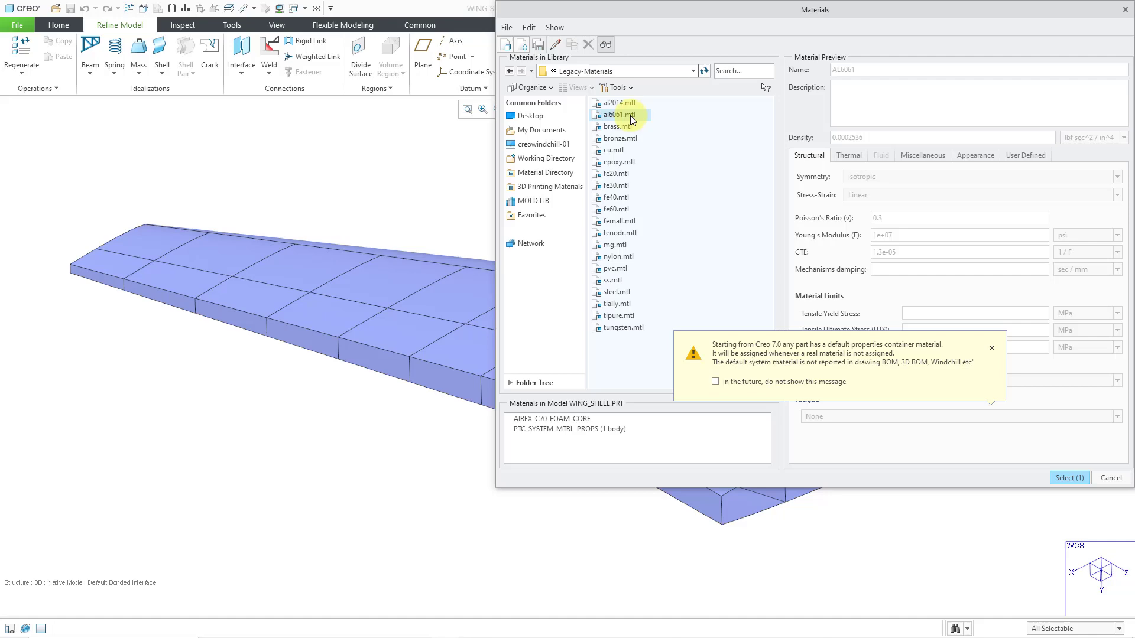
pyautogui.rightClick(632, 120)
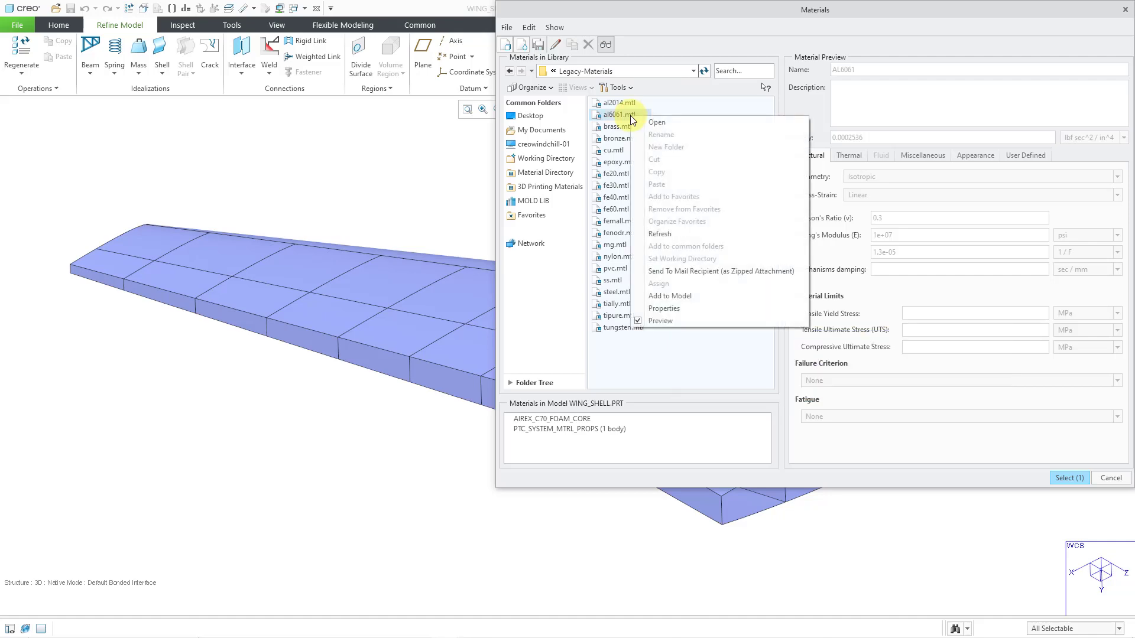
pyautogui.click(678, 296)
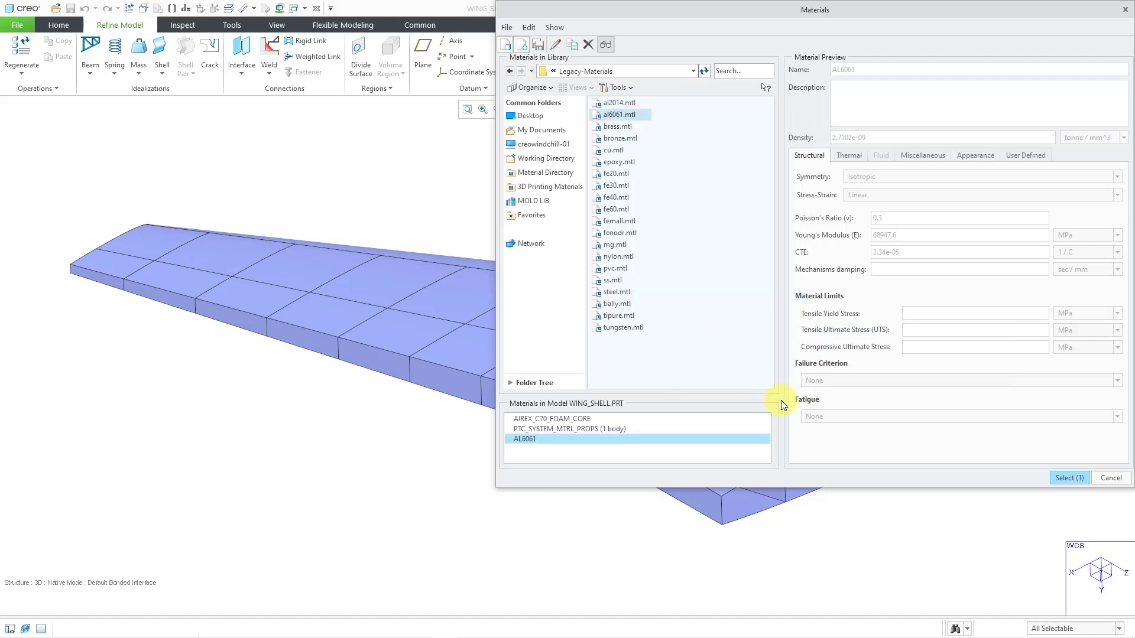
pyautogui.click(1075, 479)
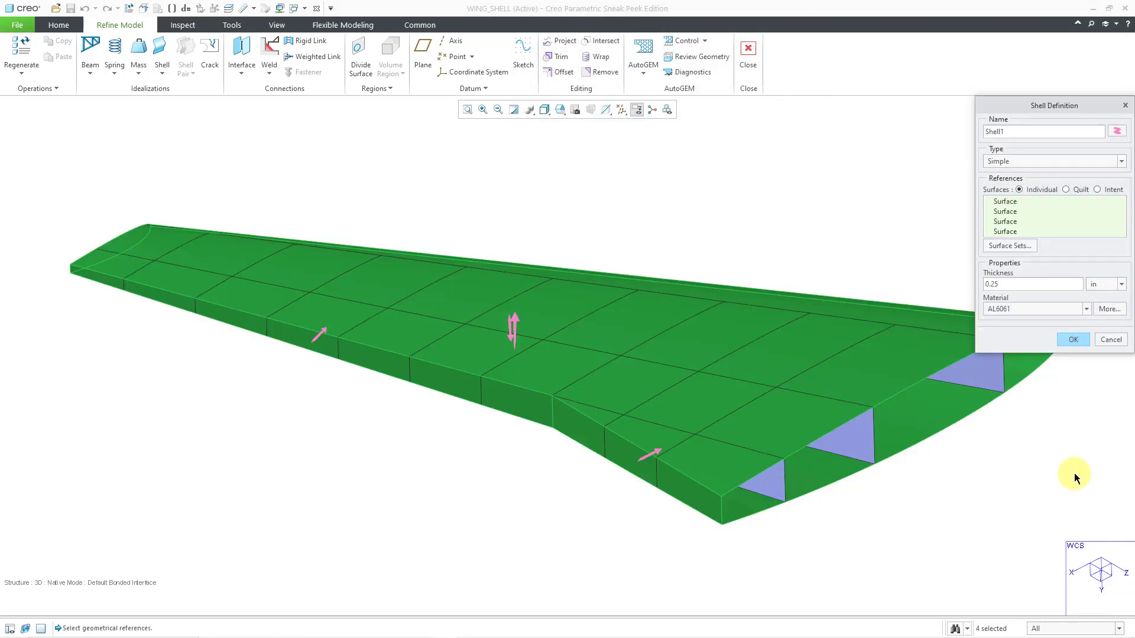
pyautogui.click(1074, 340)
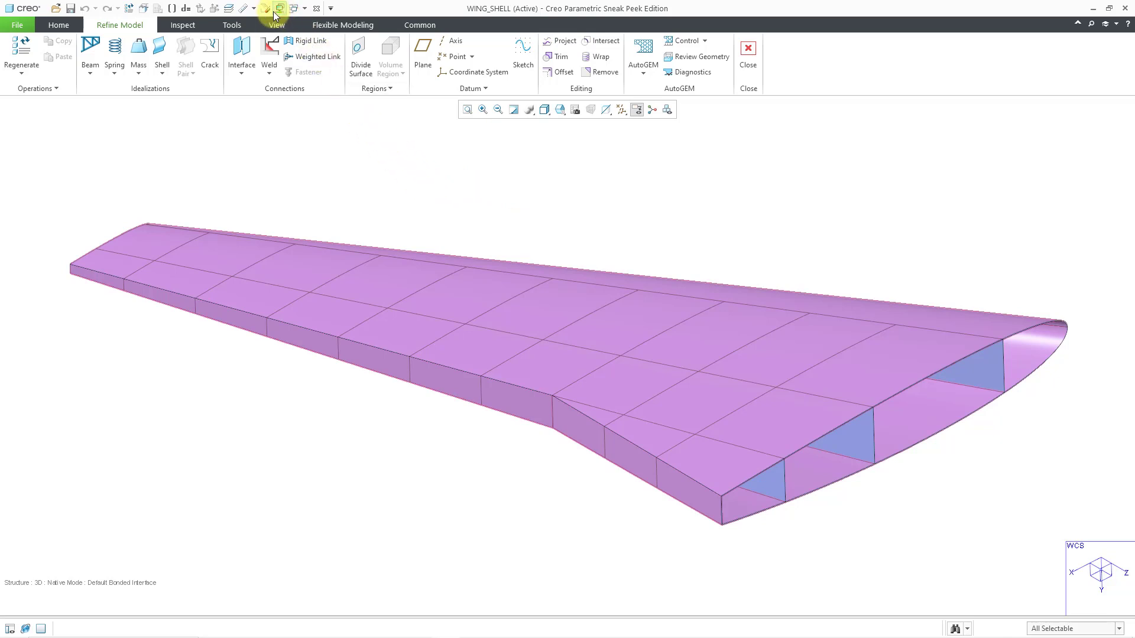
# - Hide the SKIN layer in the Layer Tree to expose the ribs and spars
pyautogui.click(230, 8)
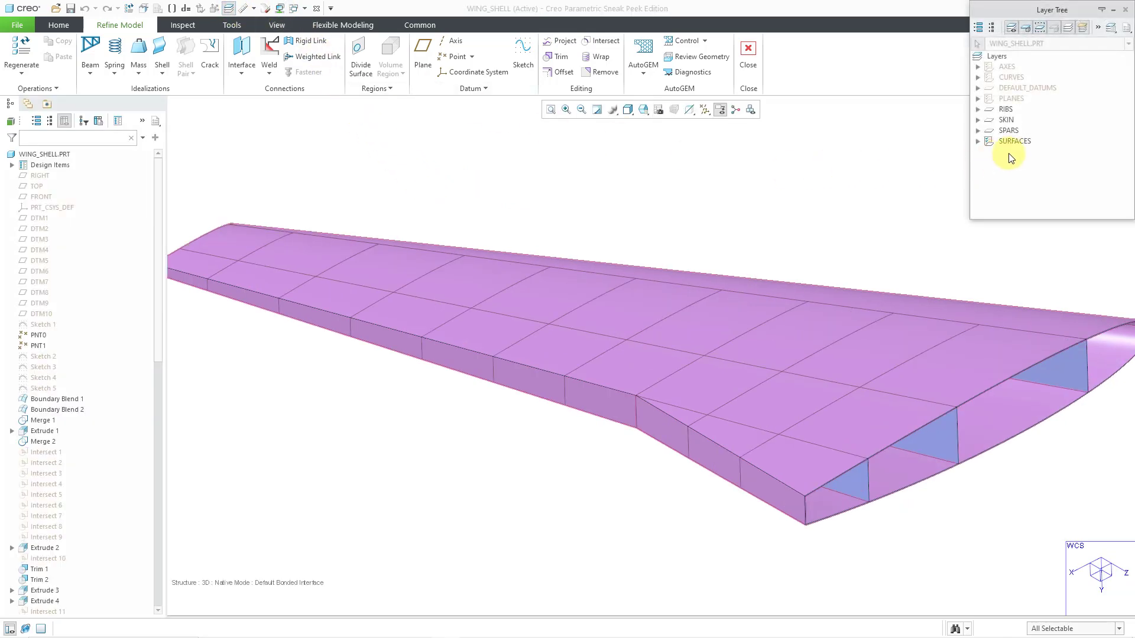
pyautogui.rightClick(1009, 120)
pyautogui.click(1040, 168)
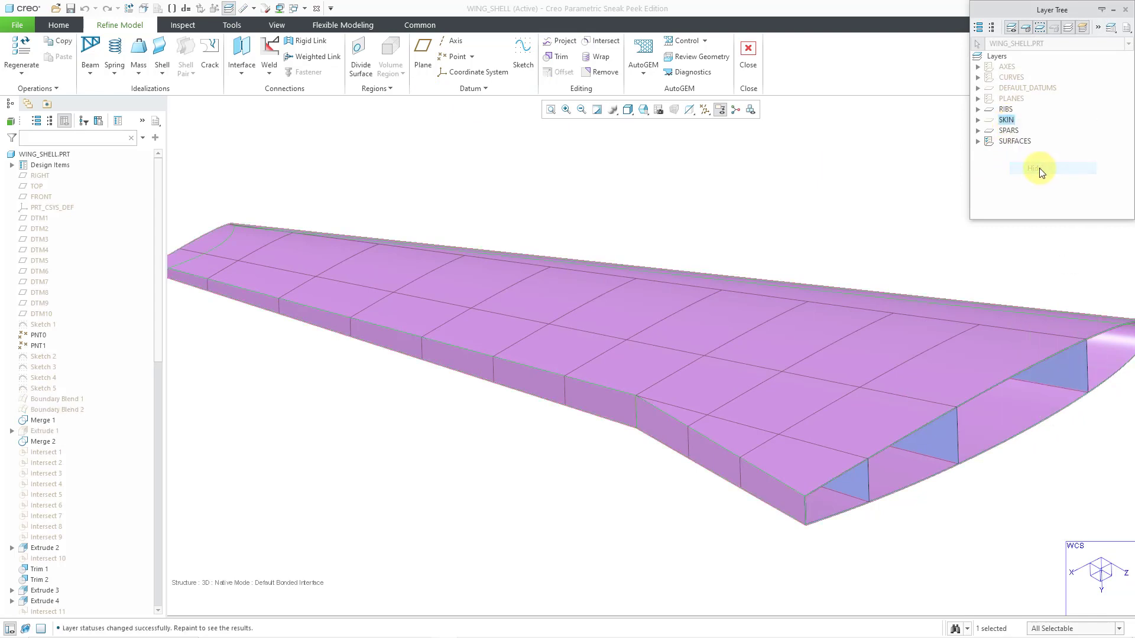
pyautogui.click(835, 188)
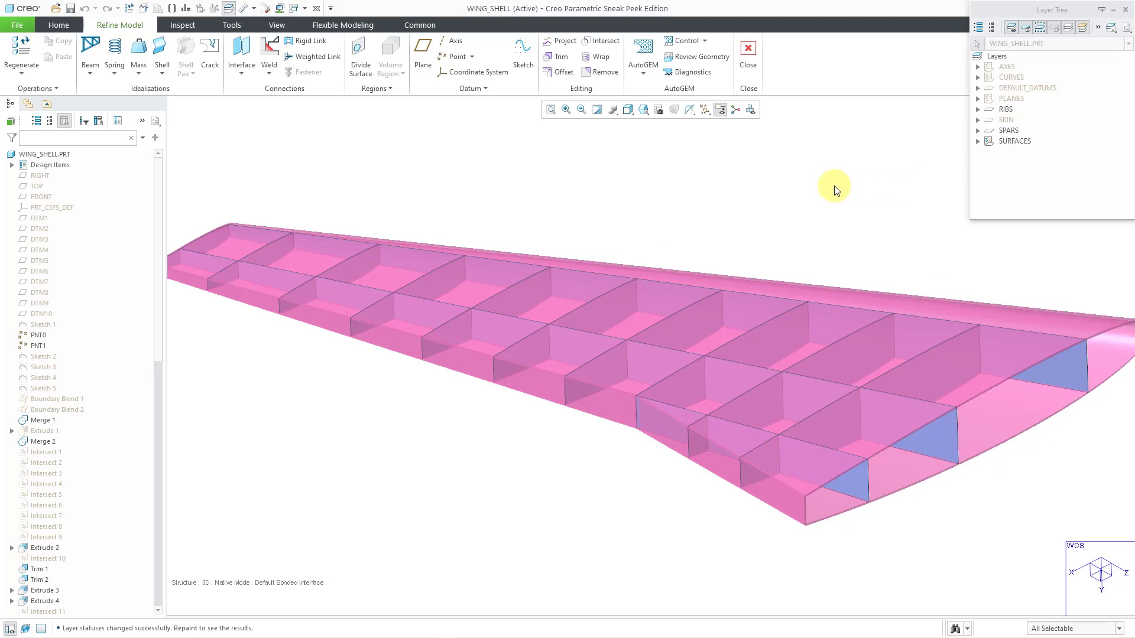
pyautogui.click(228, 8)
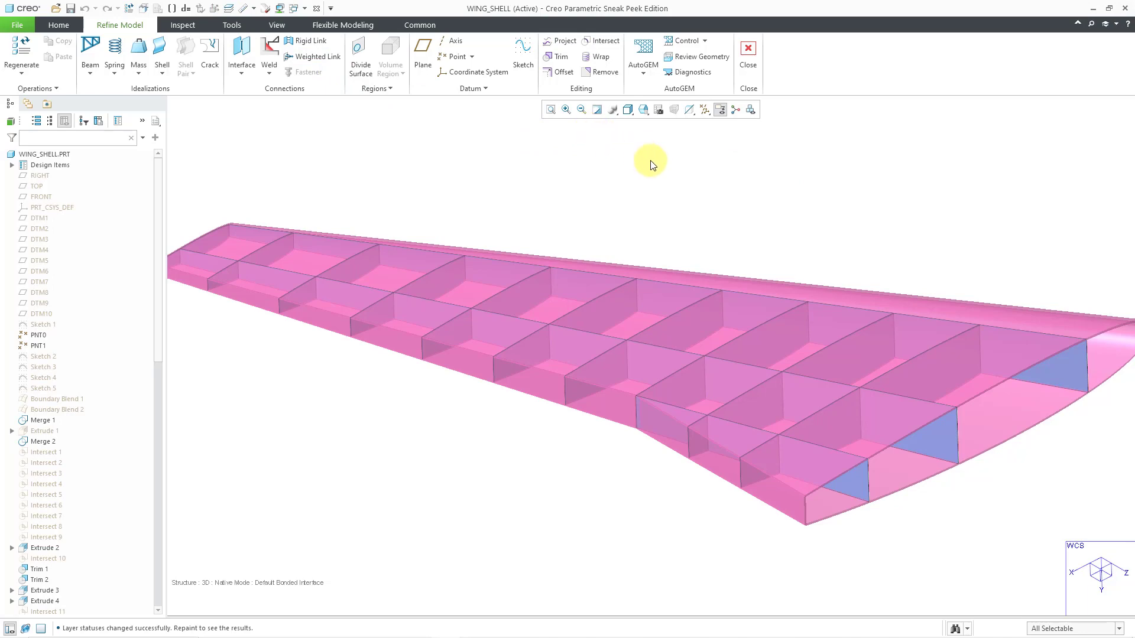
# - Turn off Shells in Simulation Display so only bare ribs and spars show
pyautogui.click(750, 111)
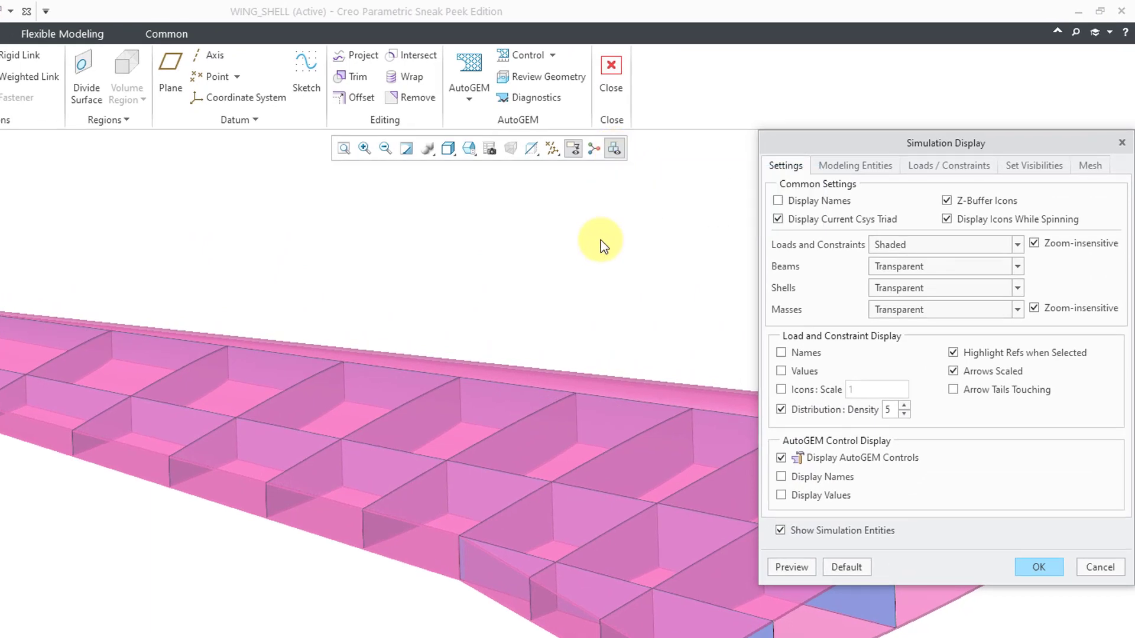
pyautogui.click(857, 164)
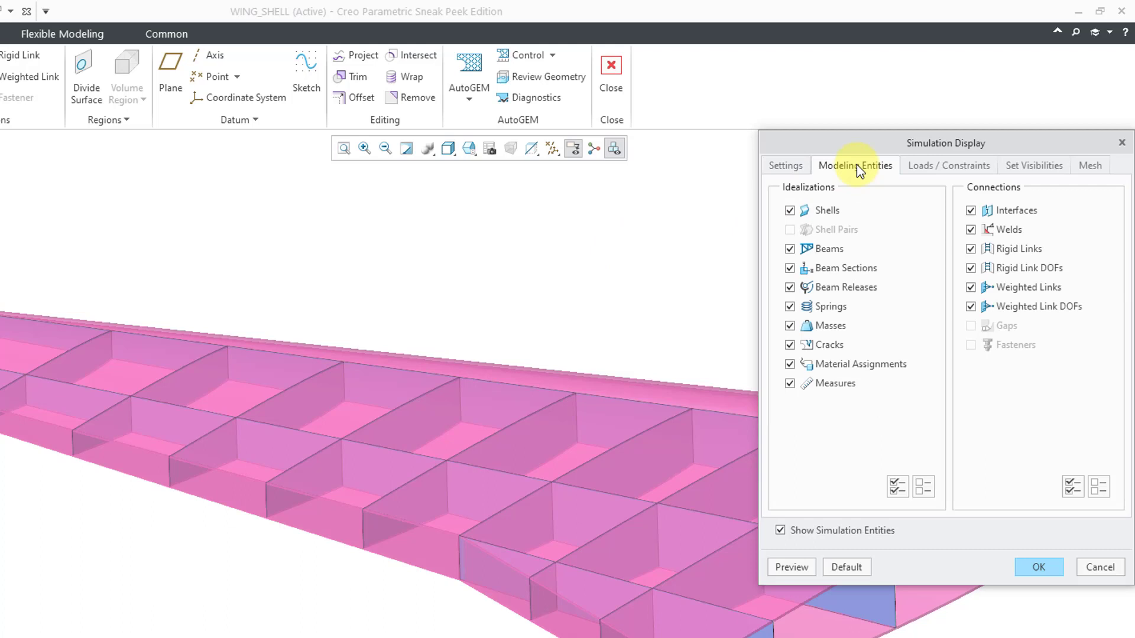
pyautogui.click(789, 211)
pyautogui.click(1036, 568)
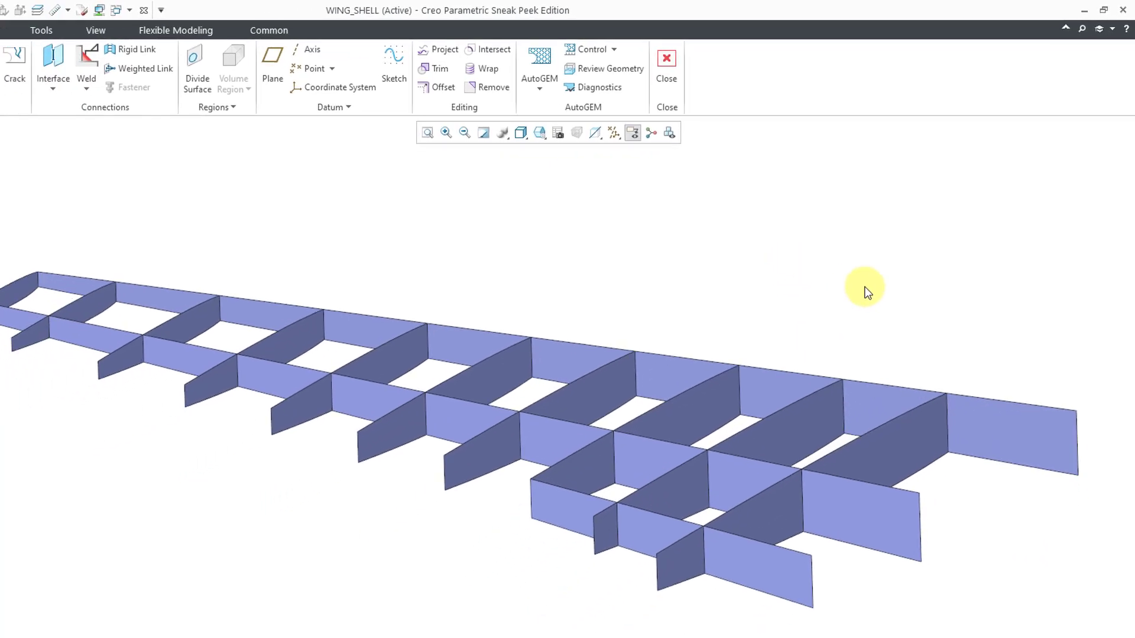
# - Start shell Shell2 and box-select all the rib and spar surfaces
pyautogui.scroll(-1, 917, 258)
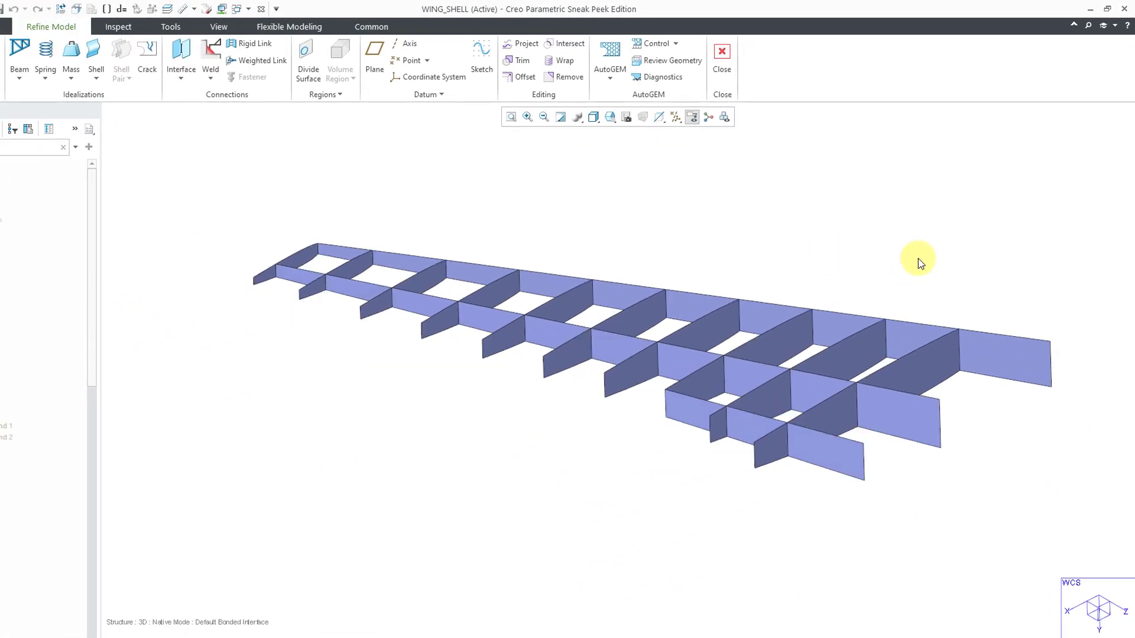
pyautogui.click(96, 53)
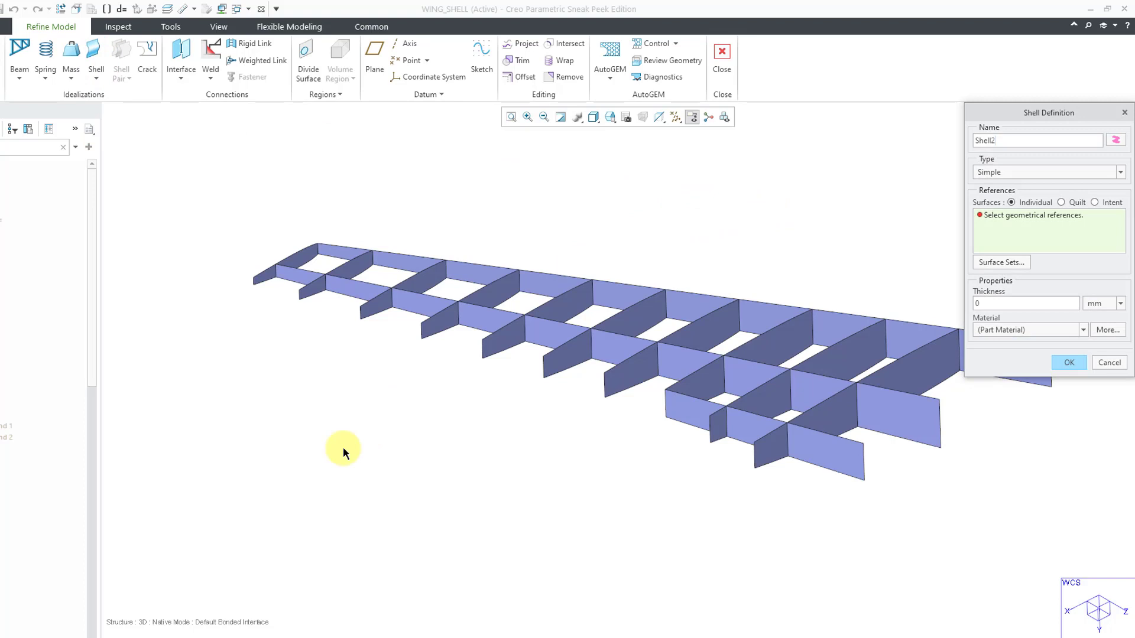
pyautogui.scroll(-1, 334, 454)
pyautogui.moveTo(237, 234); pyautogui.dragTo(942, 534)
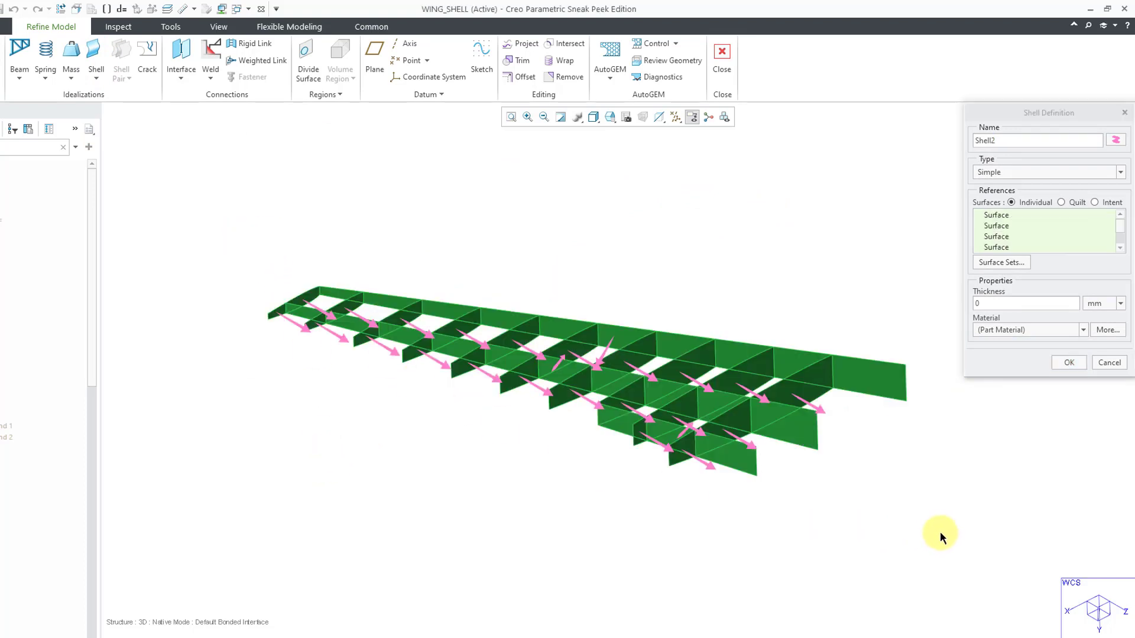
# - Flip the two reversed surface normals to match the rest
pyautogui.scroll(1, 569, 411)
pyautogui.scroll(1, 636, 431)
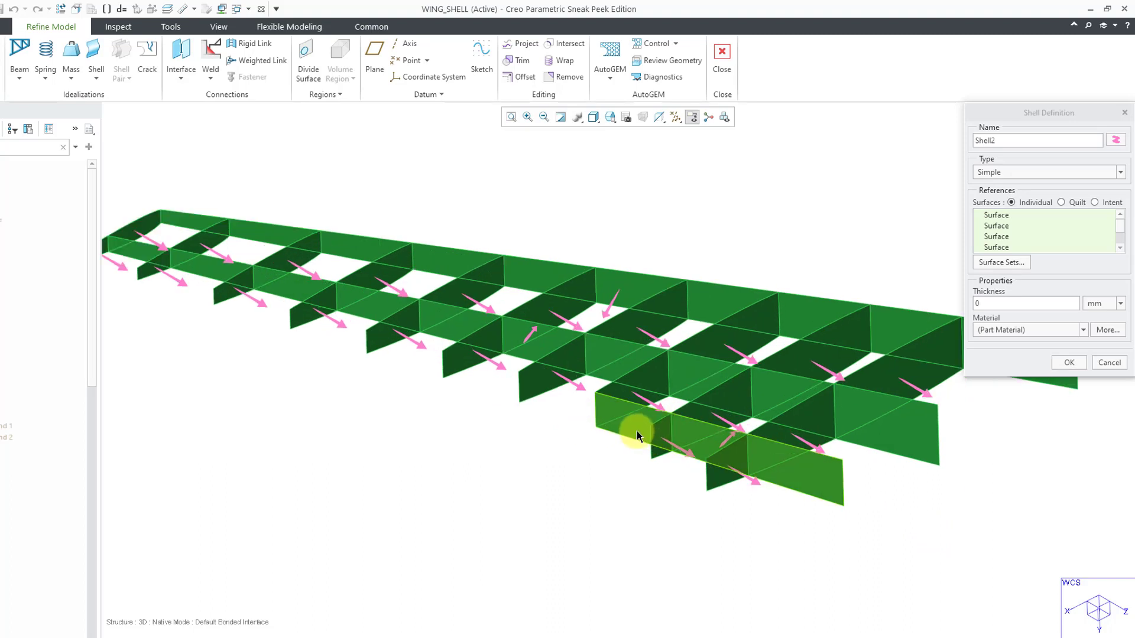
pyautogui.click(729, 439)
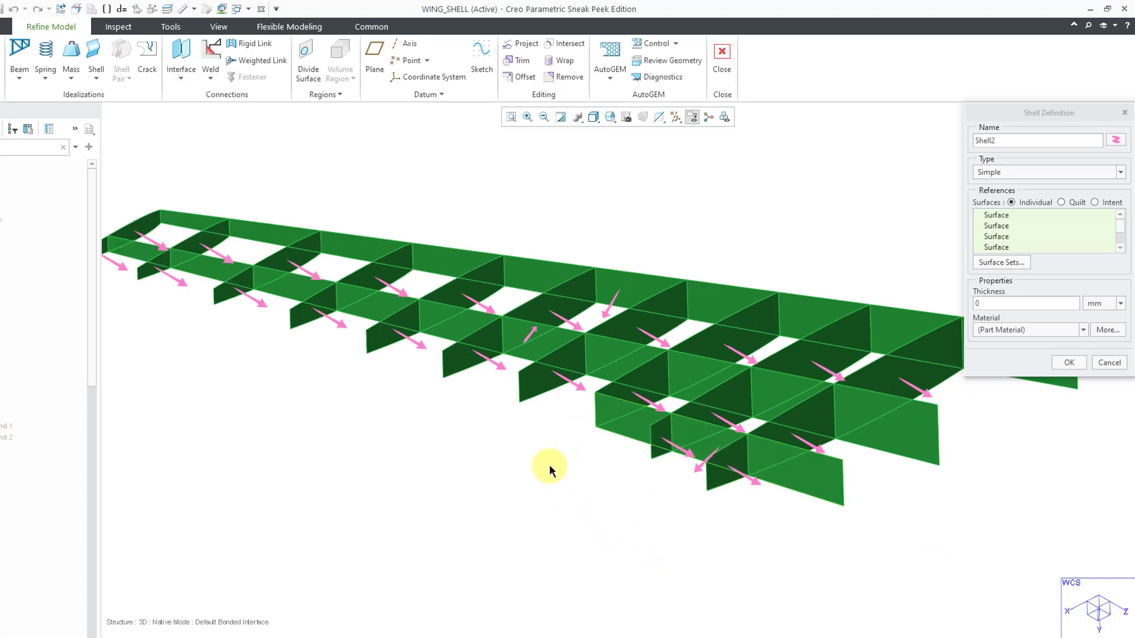
pyautogui.click(531, 331)
# - Give Shell2 a 0.125 in thickness and AL6061 material, then create it
pyautogui.click(1101, 304)
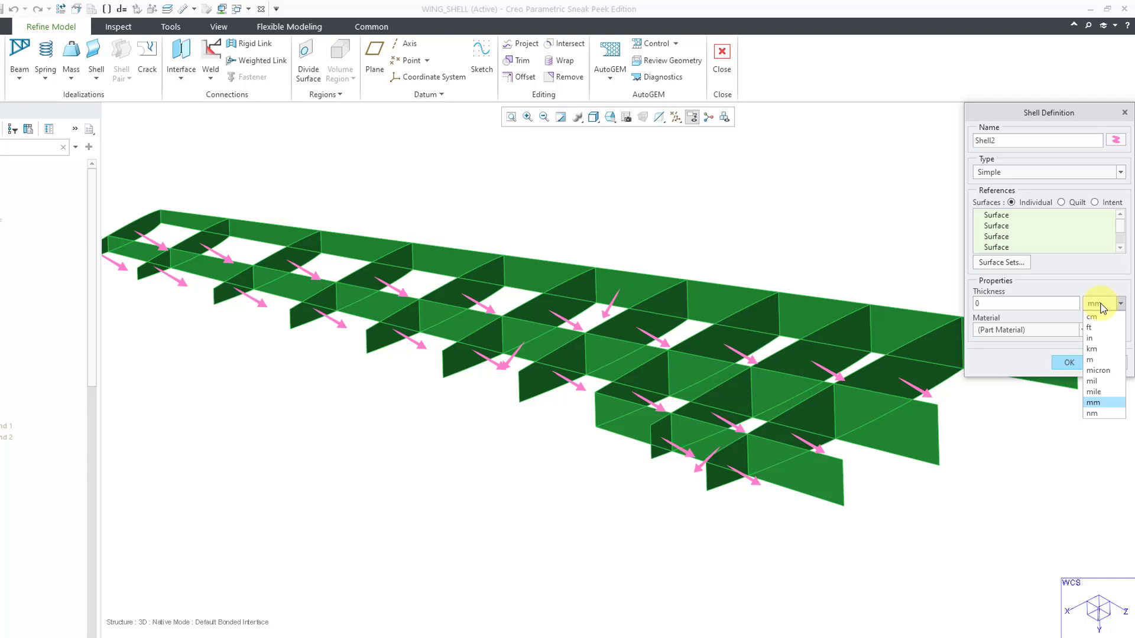
pyautogui.click(1105, 338)
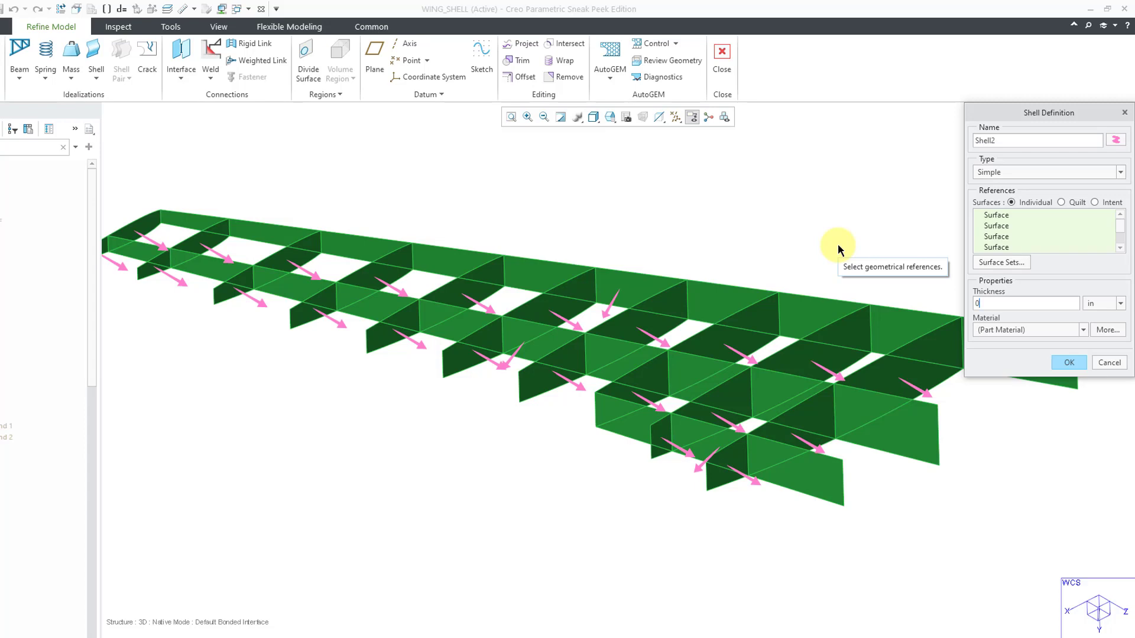
pyautogui.write('.125')
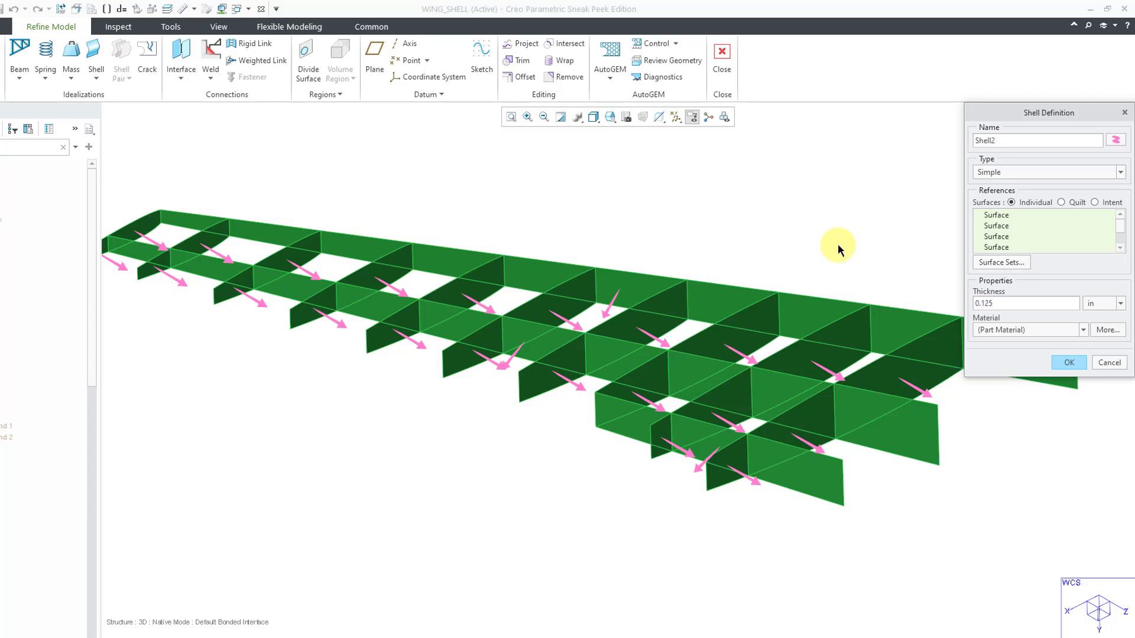
pyautogui.click(1107, 332)
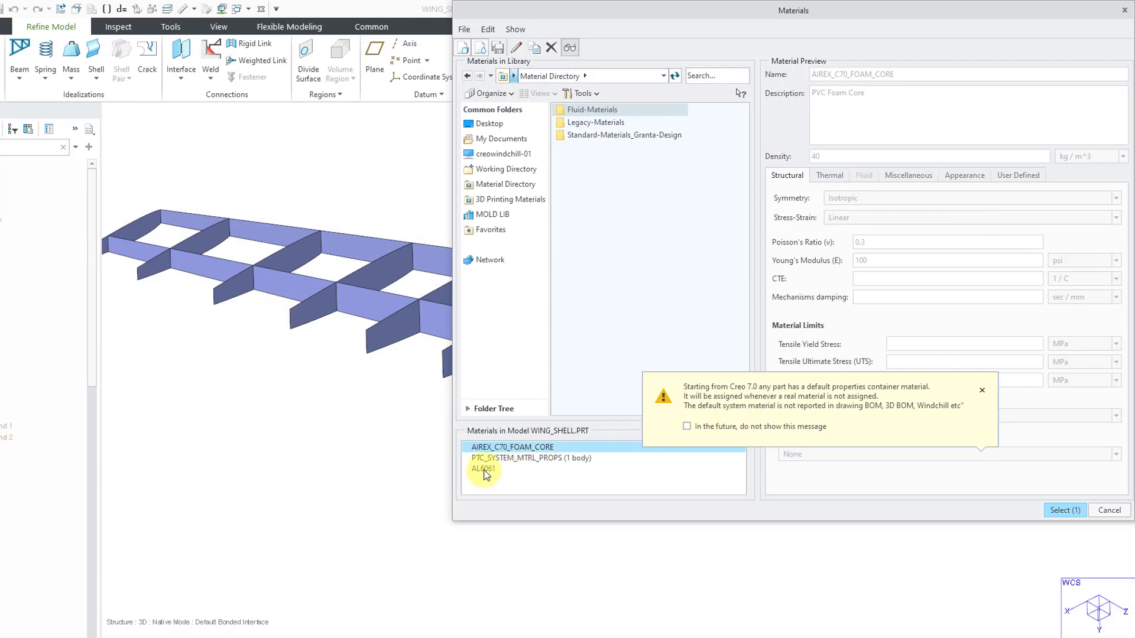
pyautogui.click(485, 470)
pyautogui.click(1056, 510)
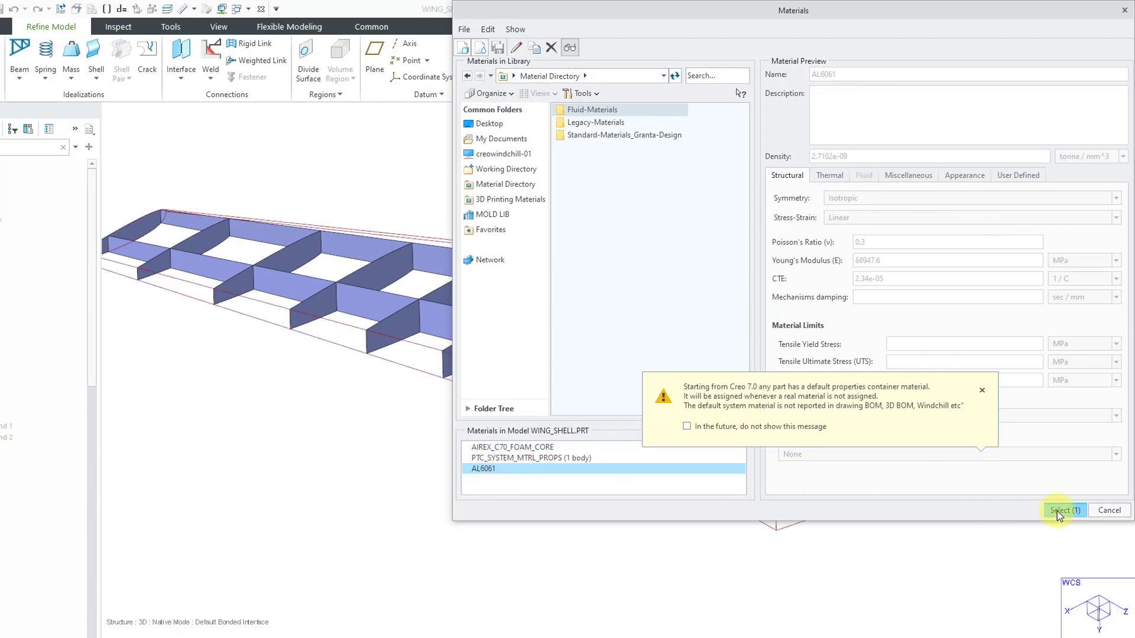
pyautogui.click(1068, 362)
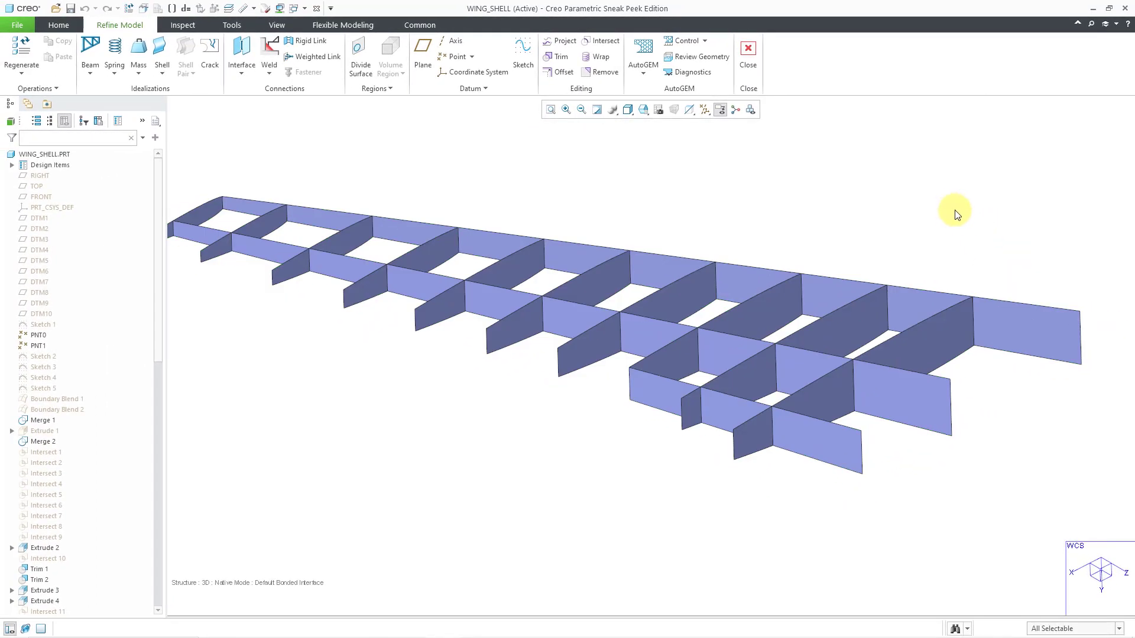
# - Turn Shells display back on in Simulation Display
pyautogui.click(750, 111)
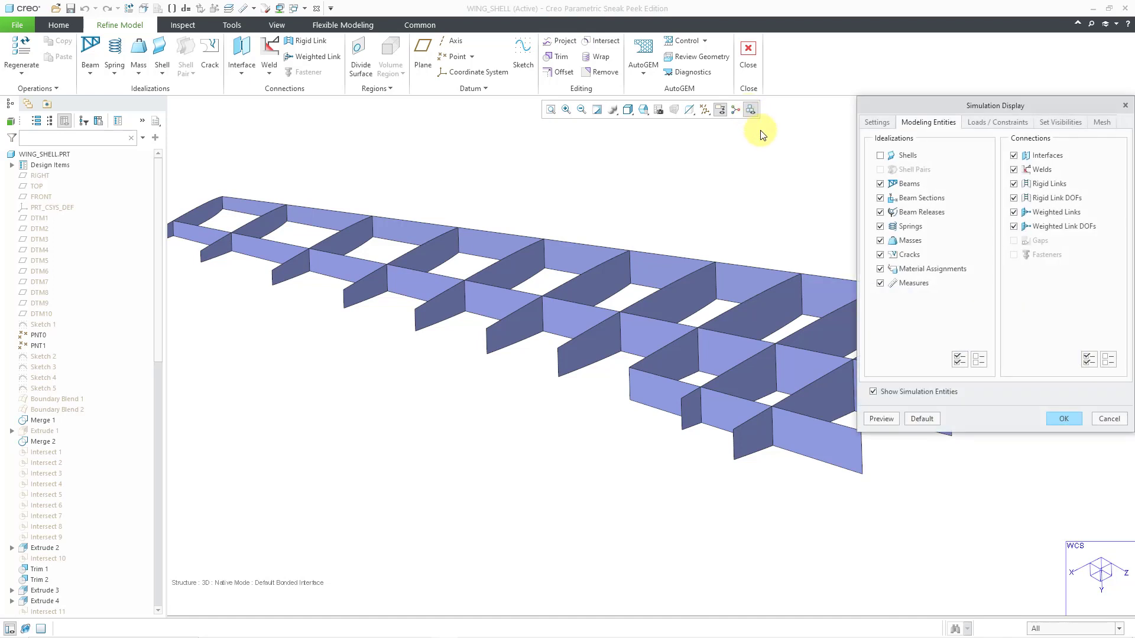
pyautogui.click(880, 155)
pyautogui.click(1063, 419)
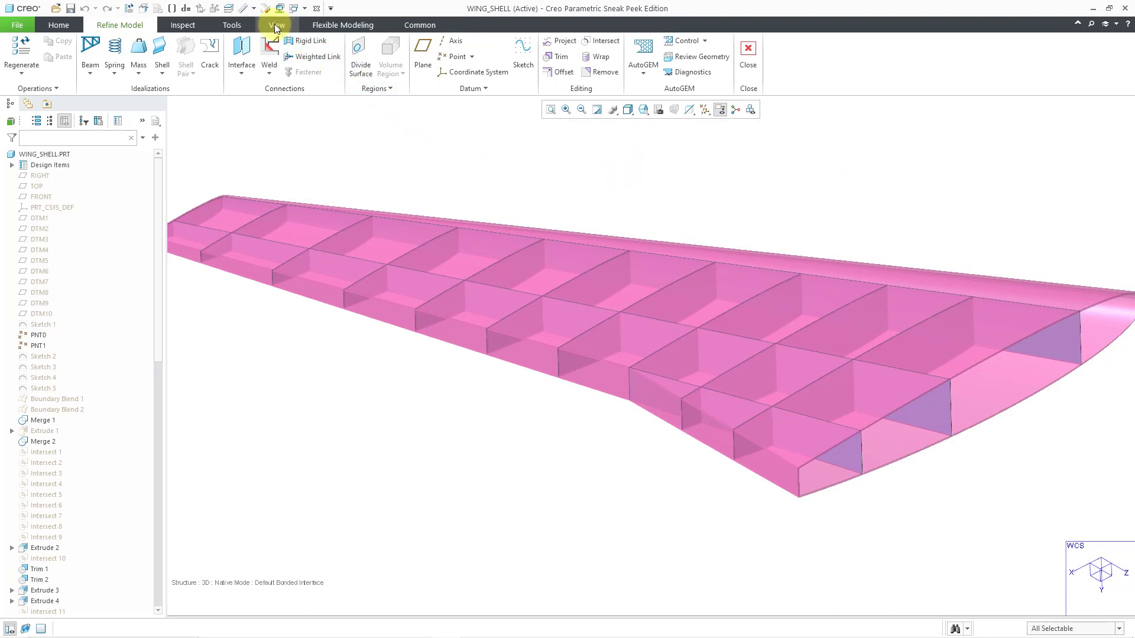
# - Show the SKIN layer again and repaint the model
pyautogui.click(229, 11)
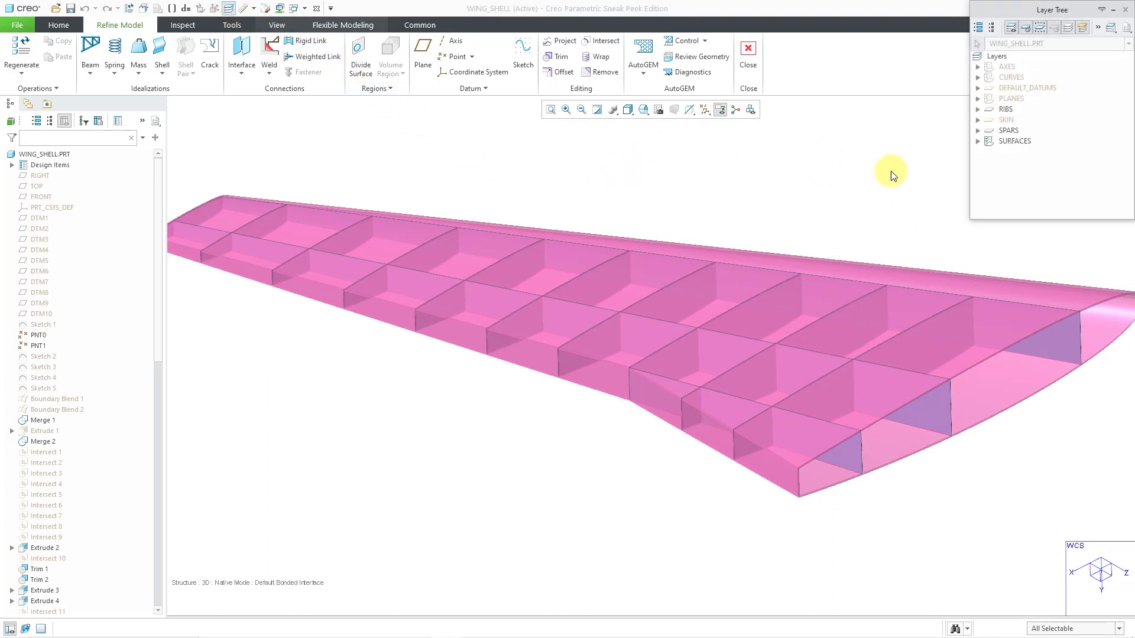
pyautogui.click(1007, 120)
pyautogui.rightClick(1010, 123)
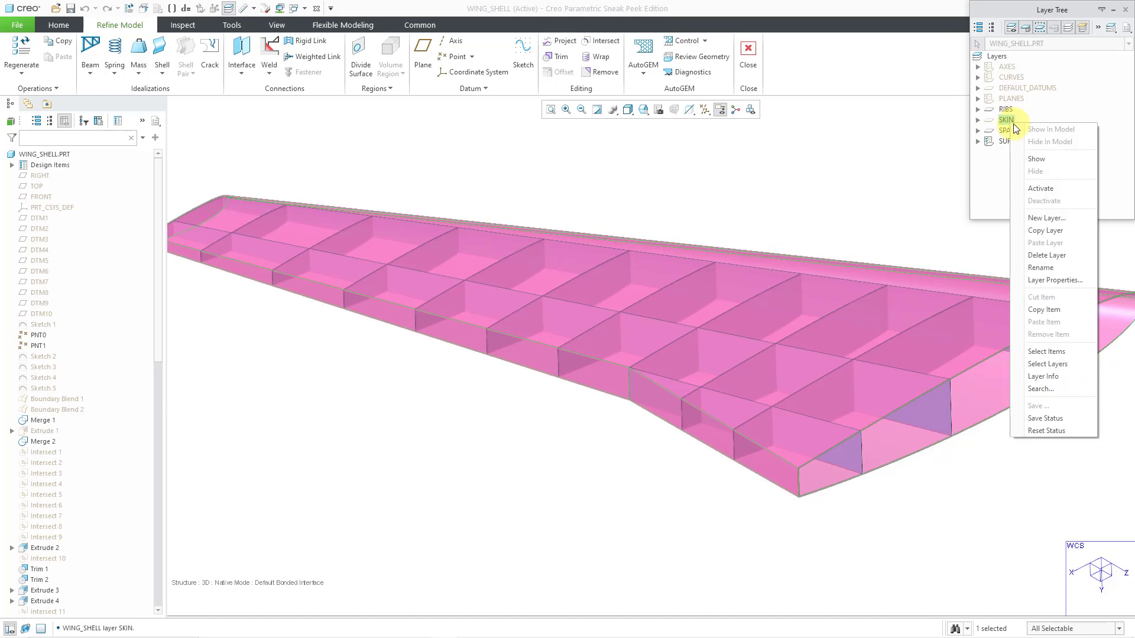
pyautogui.click(1057, 161)
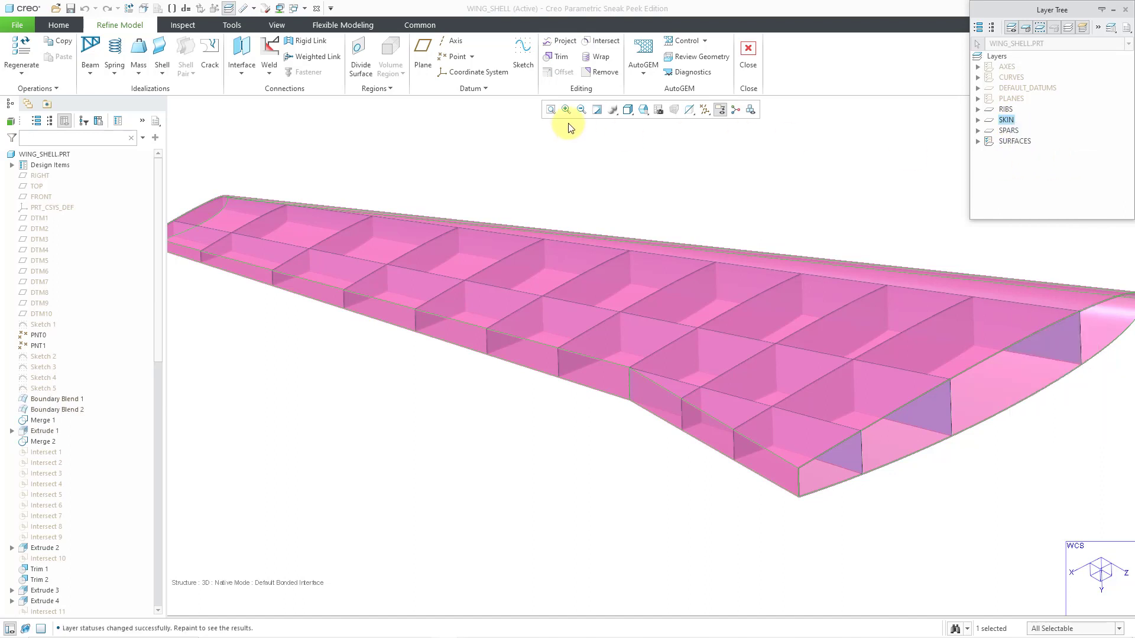
pyautogui.click(229, 11)
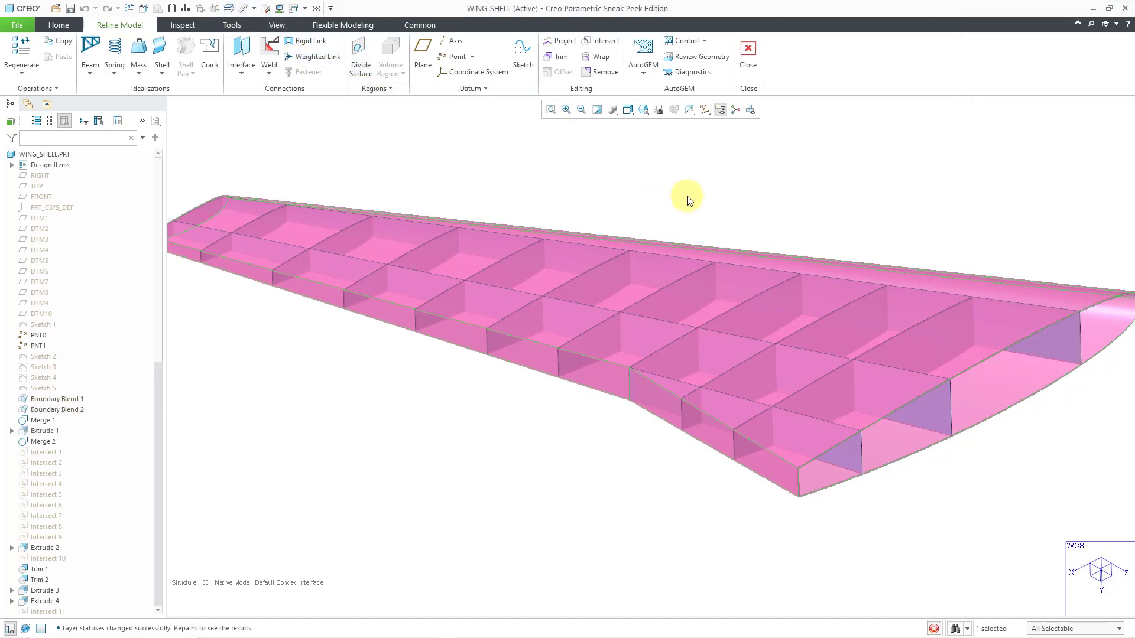
pyautogui.hotkey('ctrl', 'r')
# - Run AutoGEM on All with Properties for 176 elements and 114 nodes, then discard the mesh
pyautogui.scroll(-2, 855, 291)
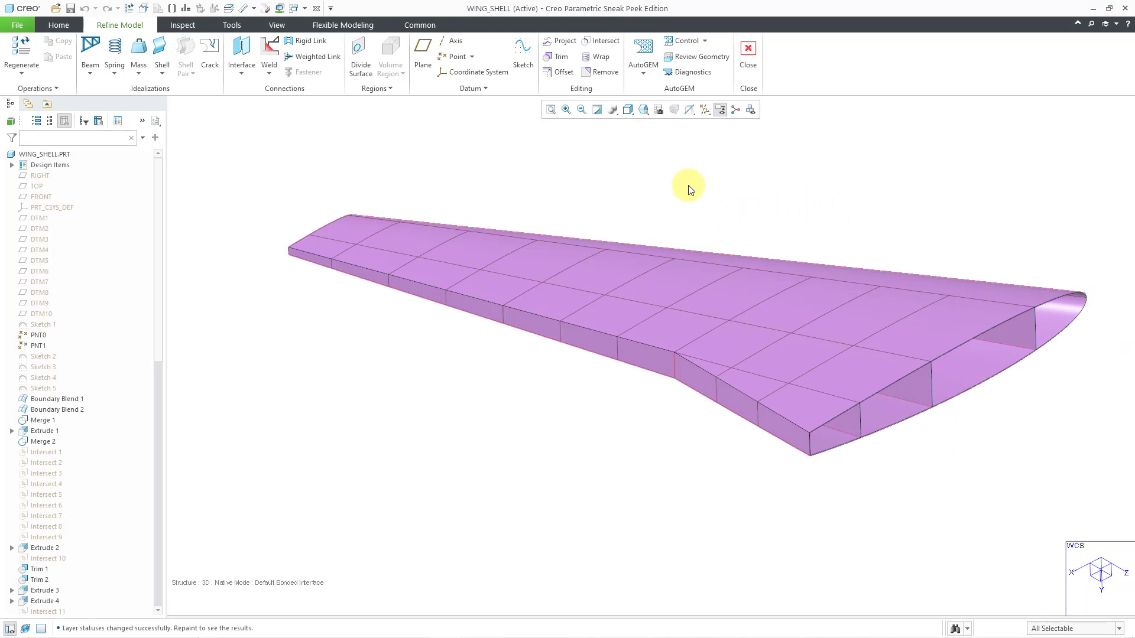
pyautogui.click(644, 57)
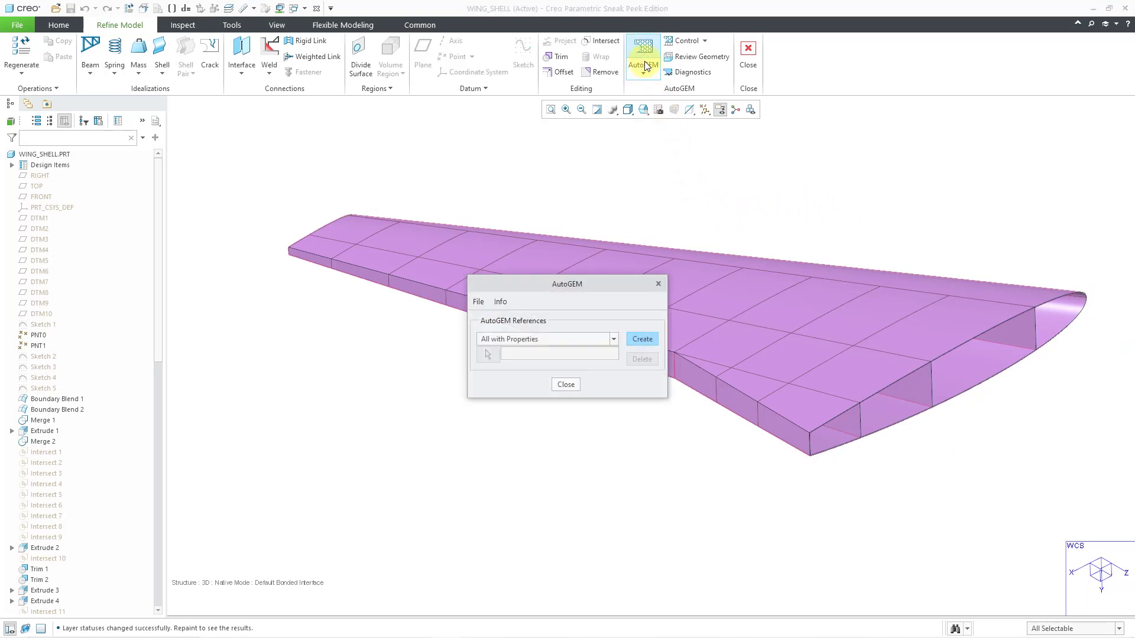
pyautogui.click(641, 339)
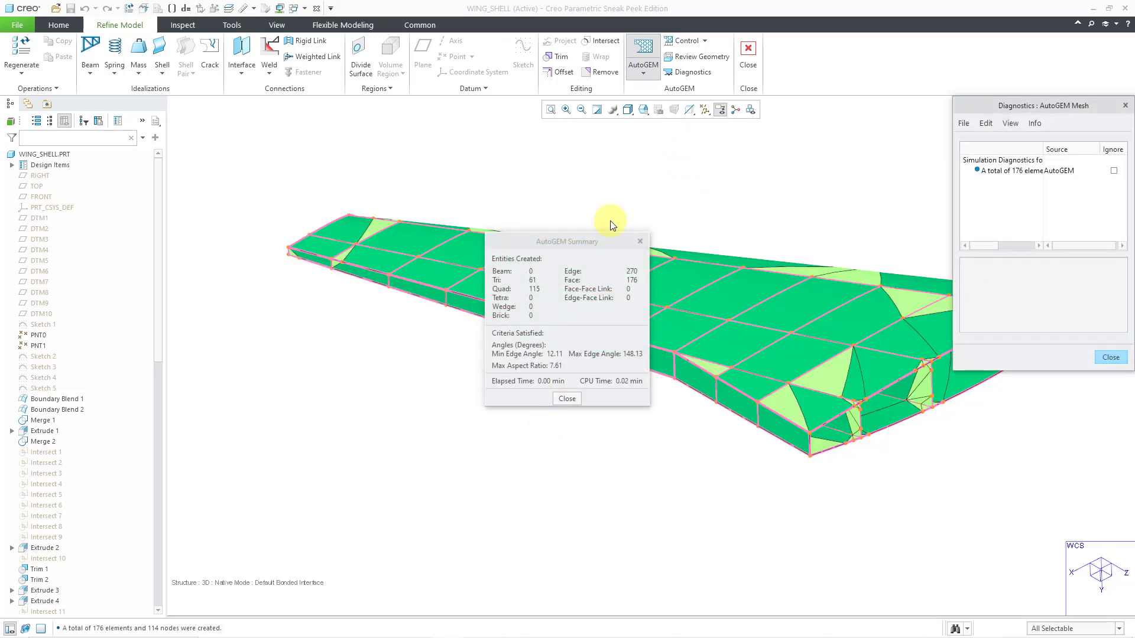
pyautogui.moveTo(592, 241); pyautogui.dragTo(210, 135)
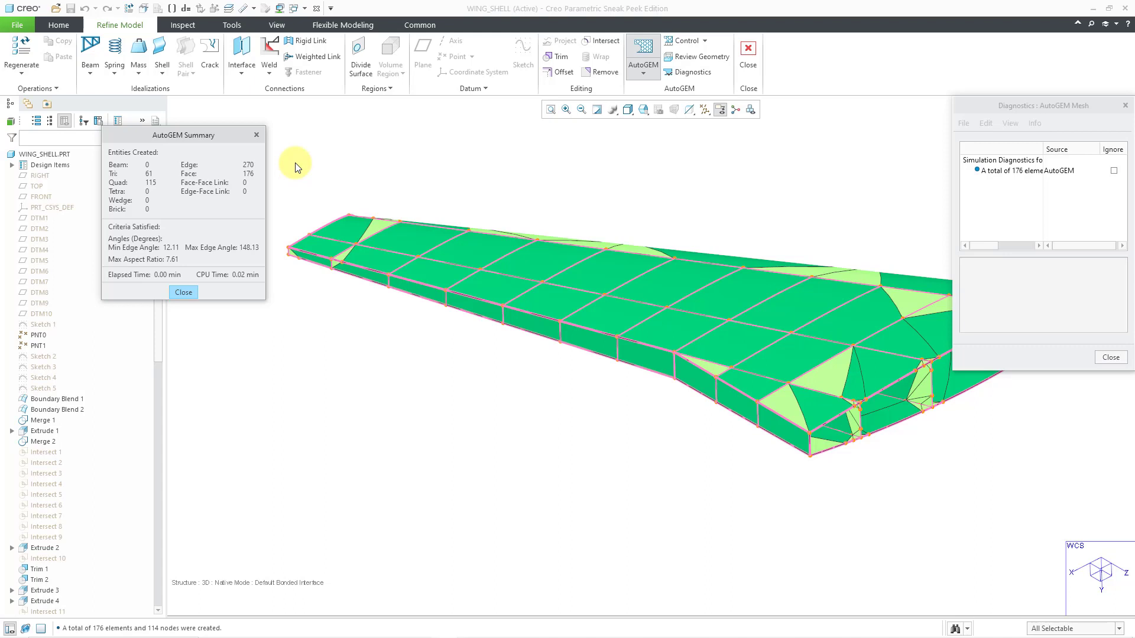
pyautogui.click(190, 294)
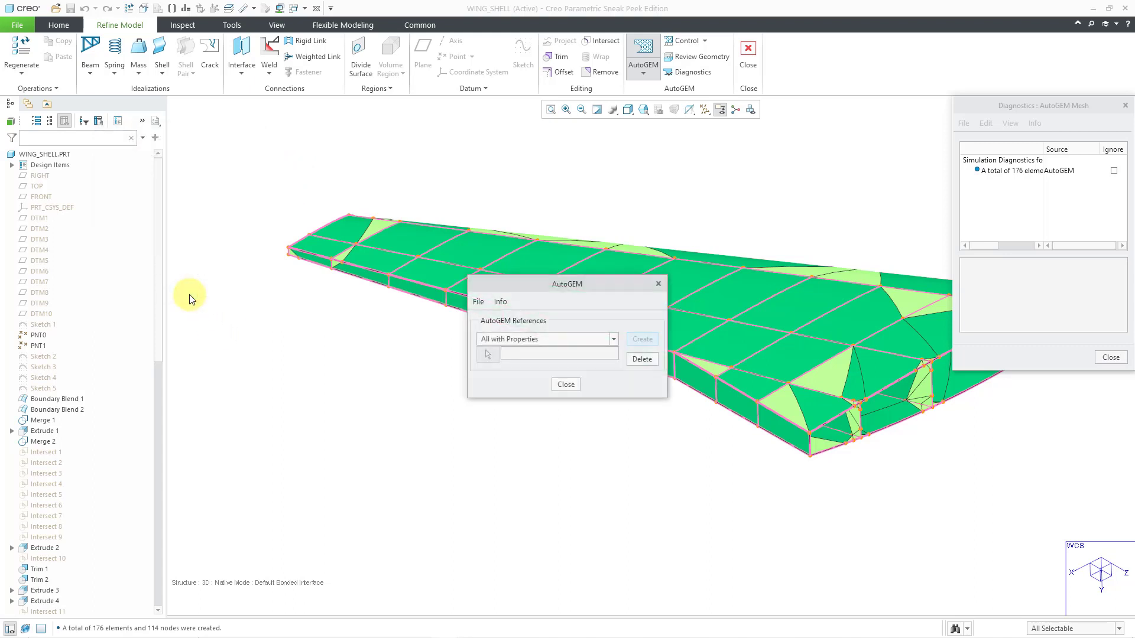
pyautogui.click(574, 388)
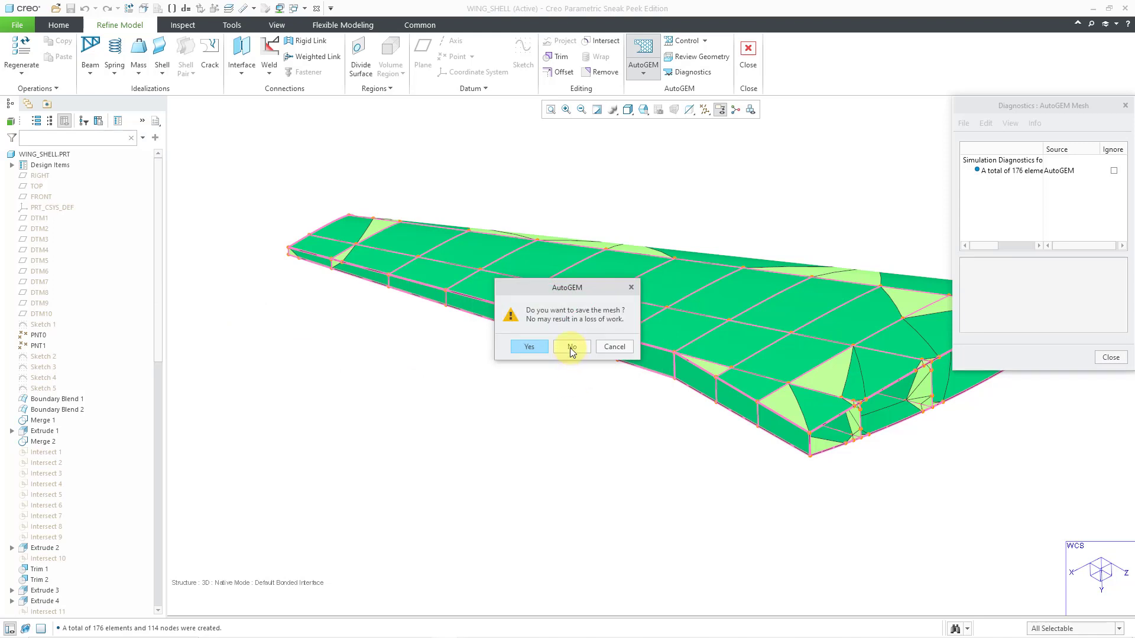
pyautogui.click(571, 349)
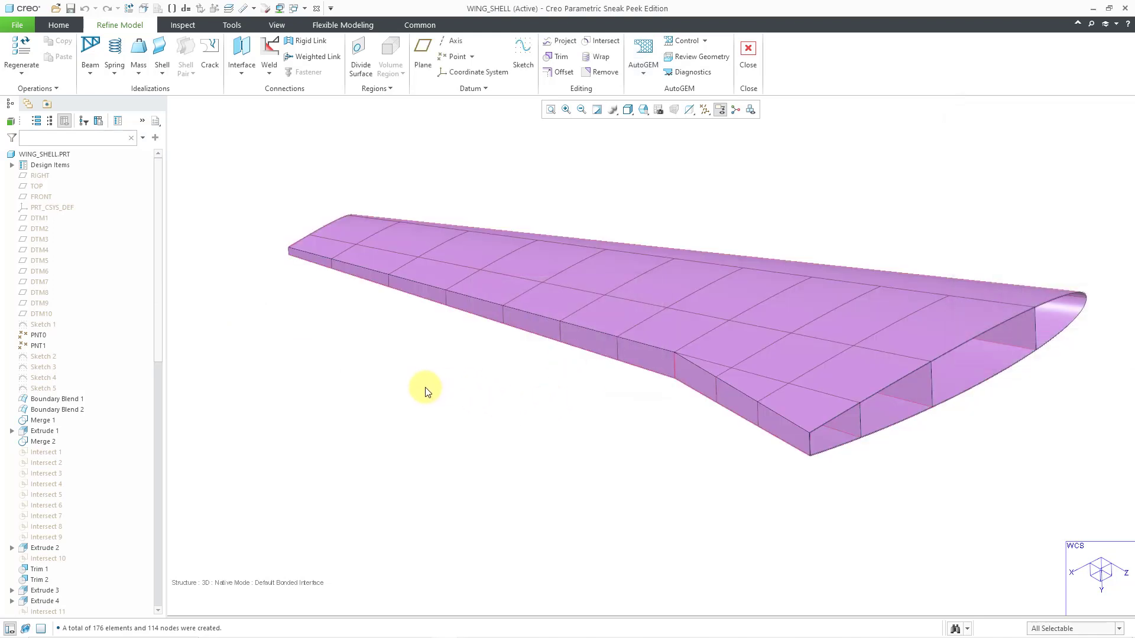
# - In AutoGEM Settings limits, set Edge and Face angles to max 165 and min 15
pyautogui.click(642, 75)
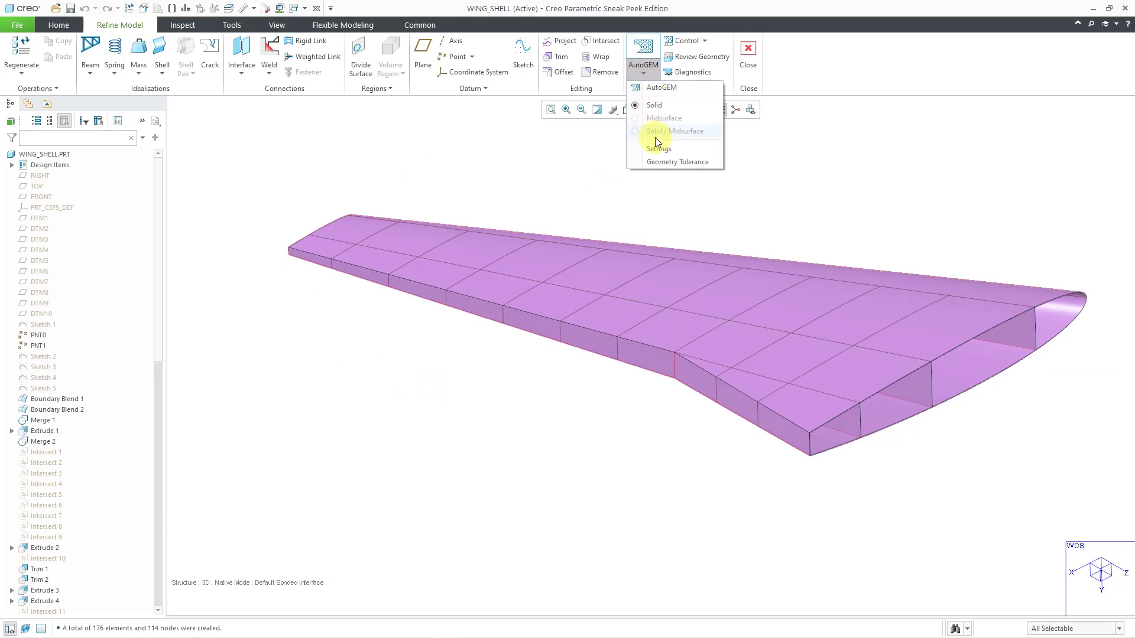
pyautogui.click(658, 150)
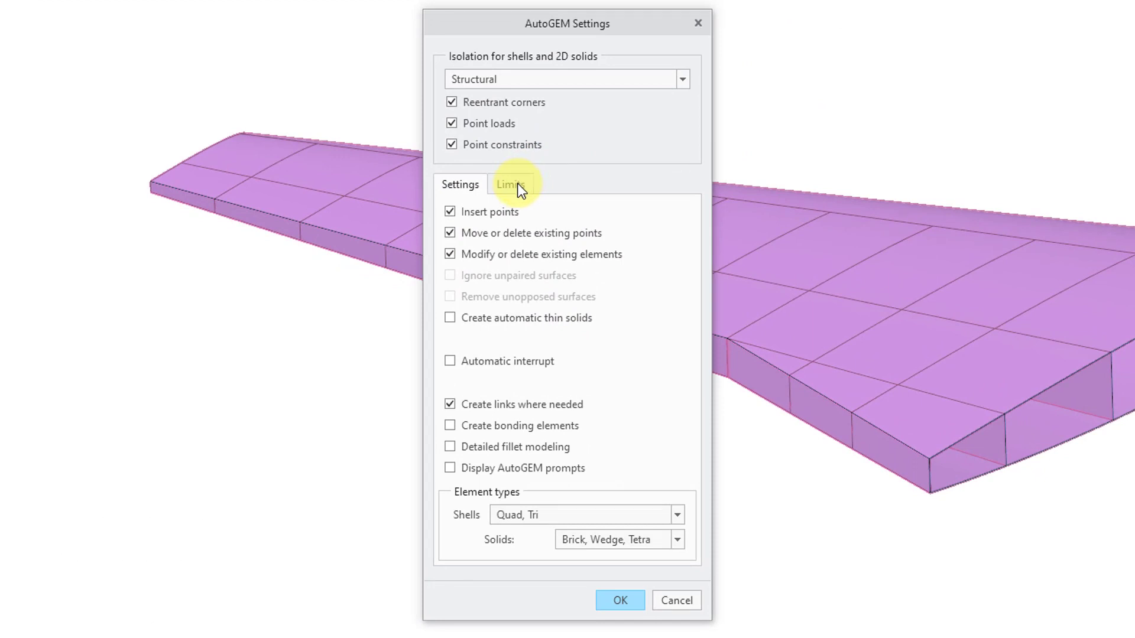
pyautogui.click(516, 183)
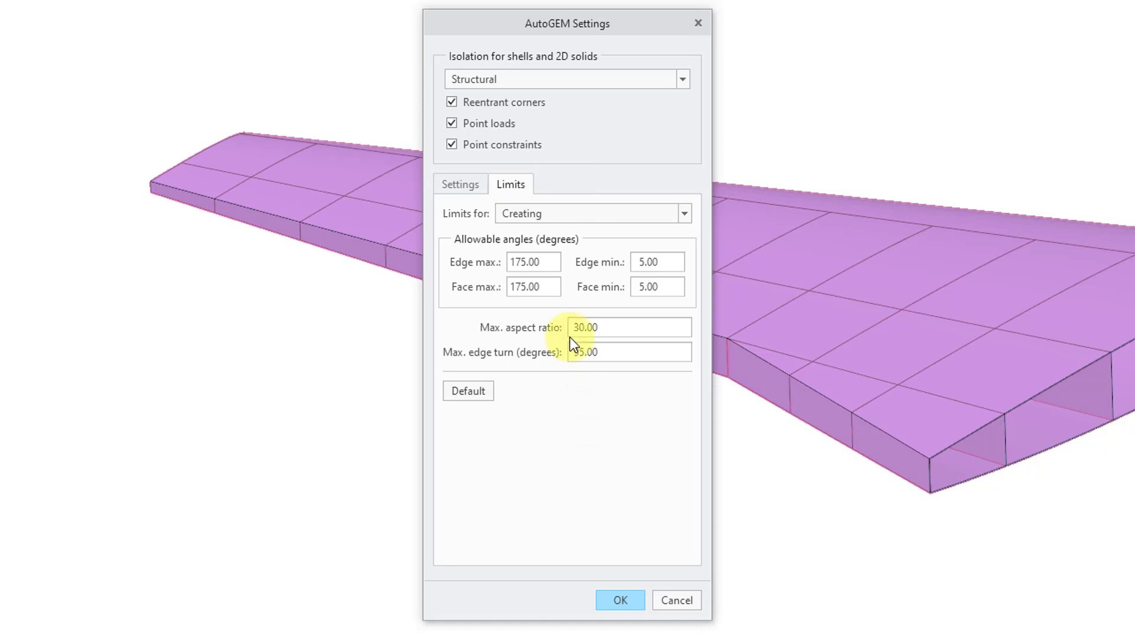
pyautogui.click(522, 263)
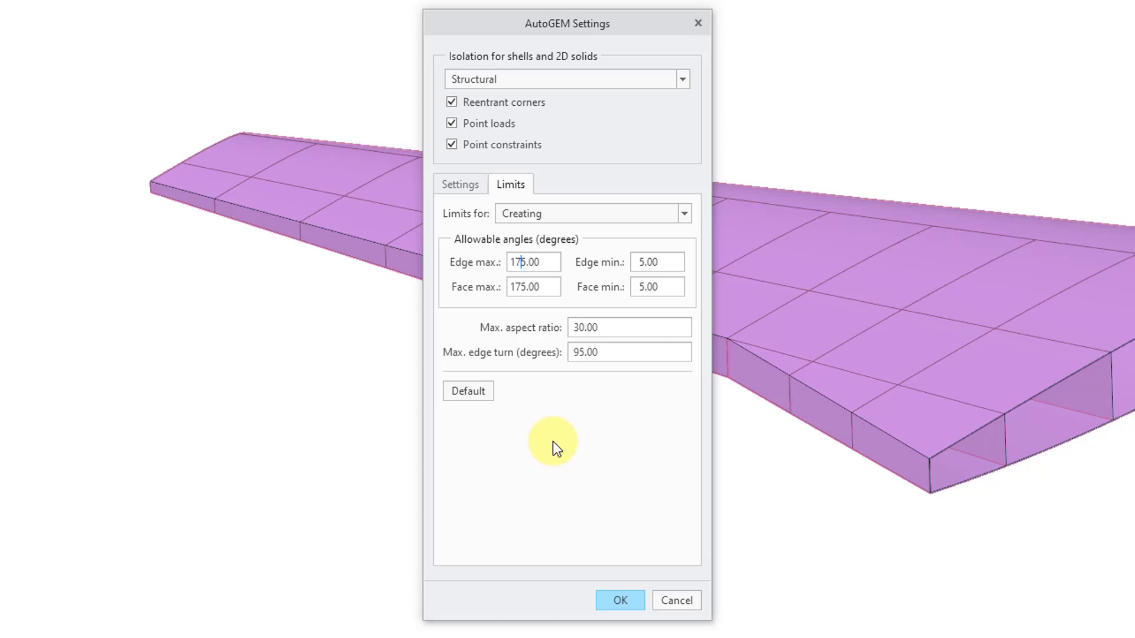
pyautogui.press('BackSpace')
pyautogui.write('6')
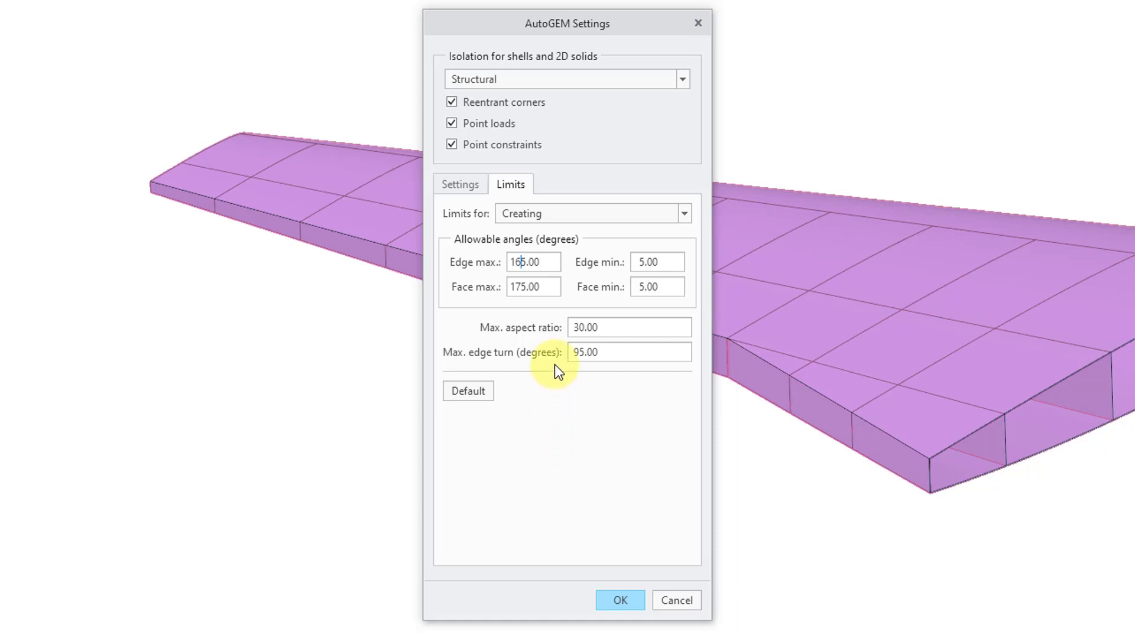
pyautogui.click(526, 287)
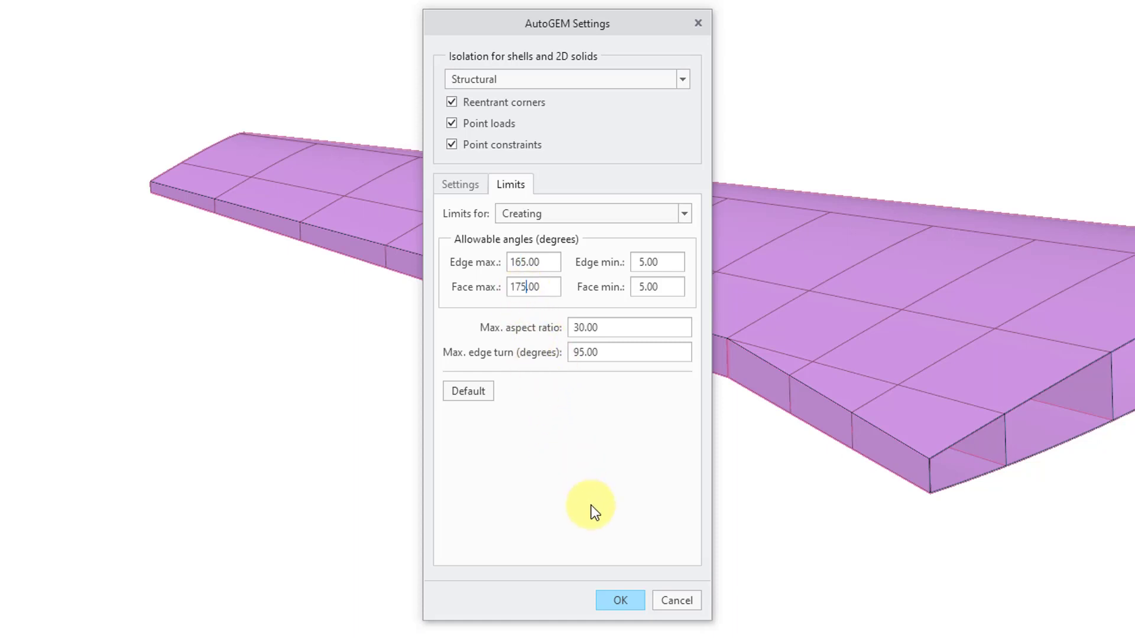
pyautogui.press('Left')
pyautogui.press('BackSpace')
pyautogui.write('6')
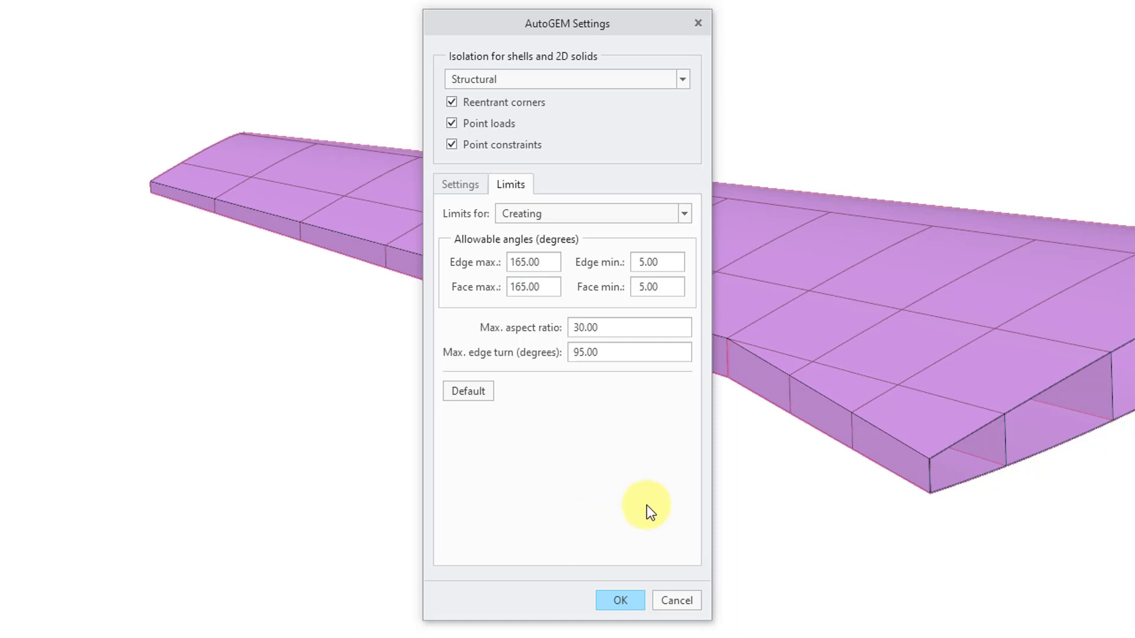
pyautogui.click(637, 262)
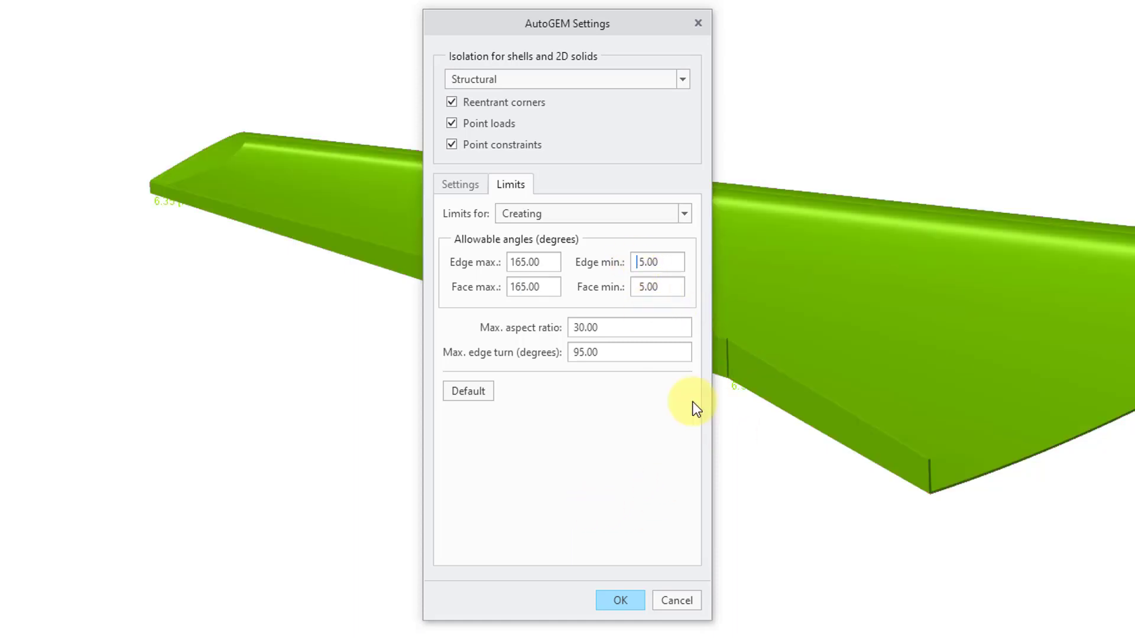
pyautogui.write('1')
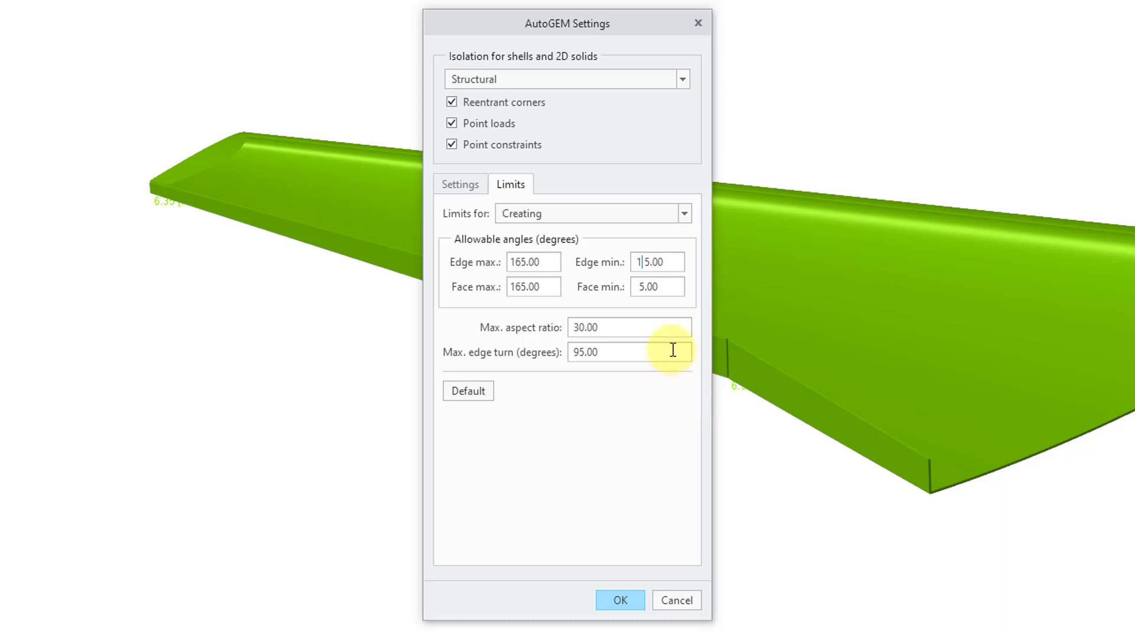
pyautogui.click(642, 287)
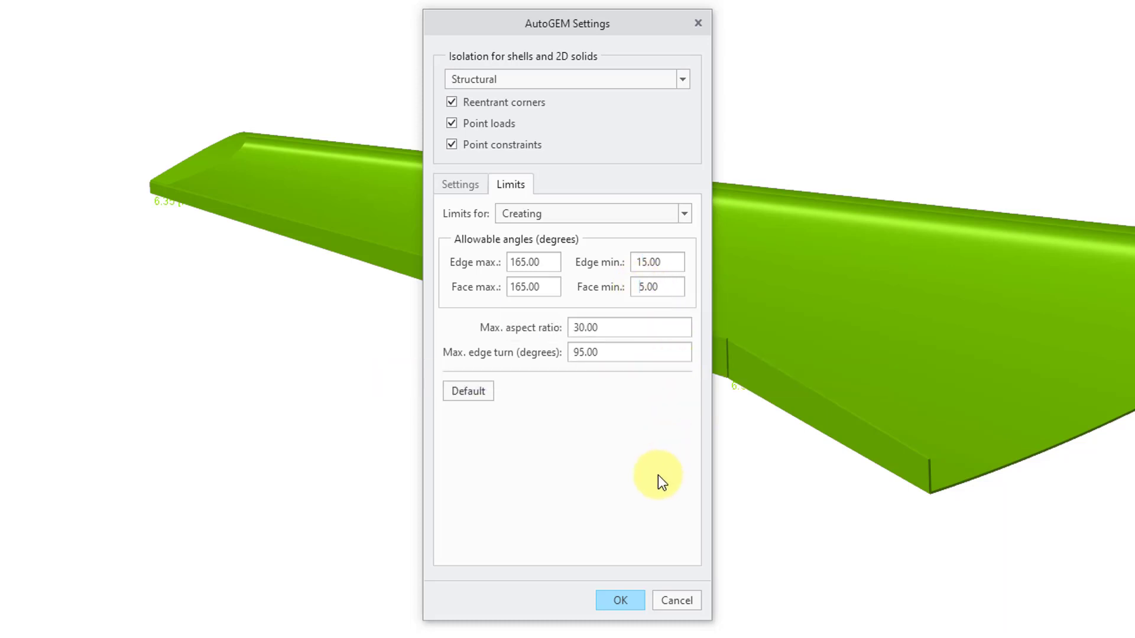
pyautogui.write('1')
# - Set maximum aspect ratio 5 and maximum edge turn 85, confirming past the aspect-ratio warning
pyautogui.press('Tab')
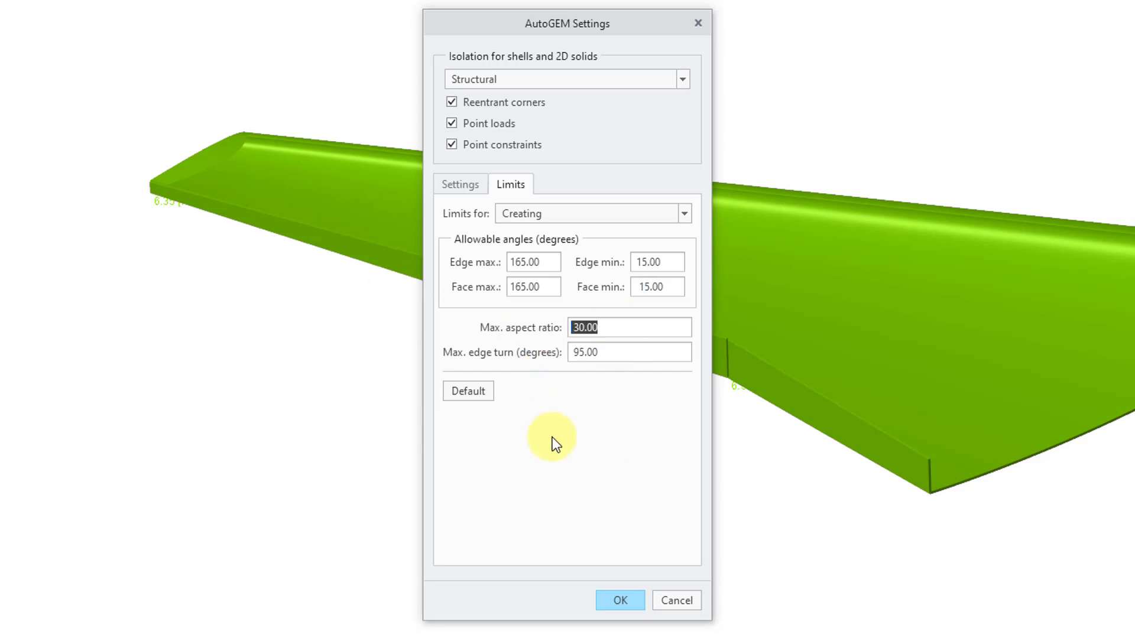
pyautogui.write('5')
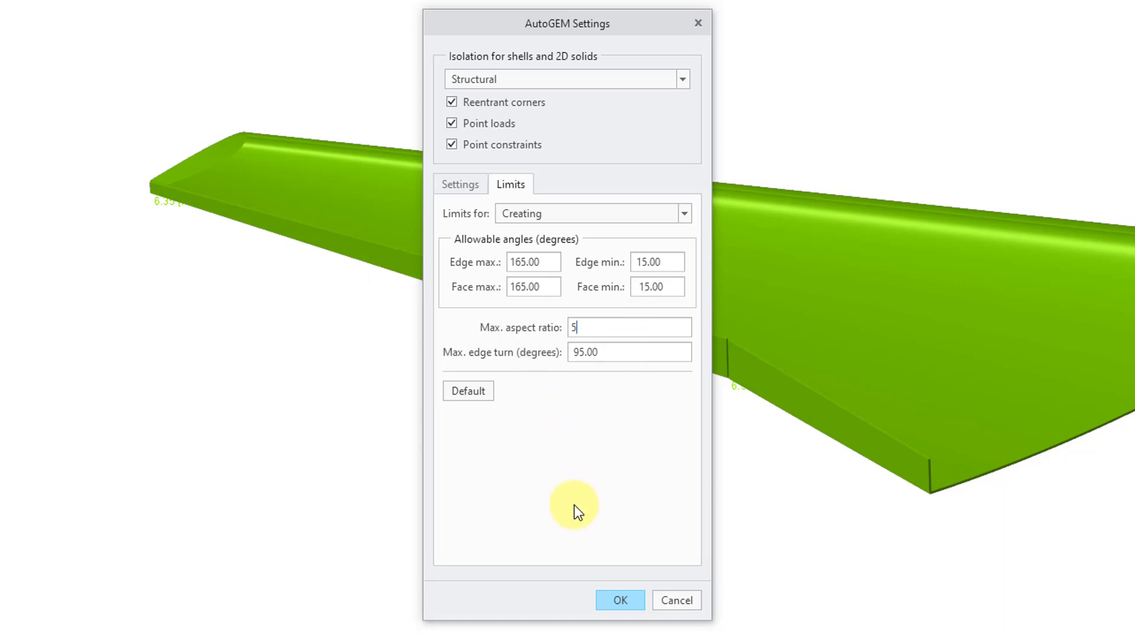
pyautogui.moveTo(615, 354); pyautogui.dragTo(507, 352)
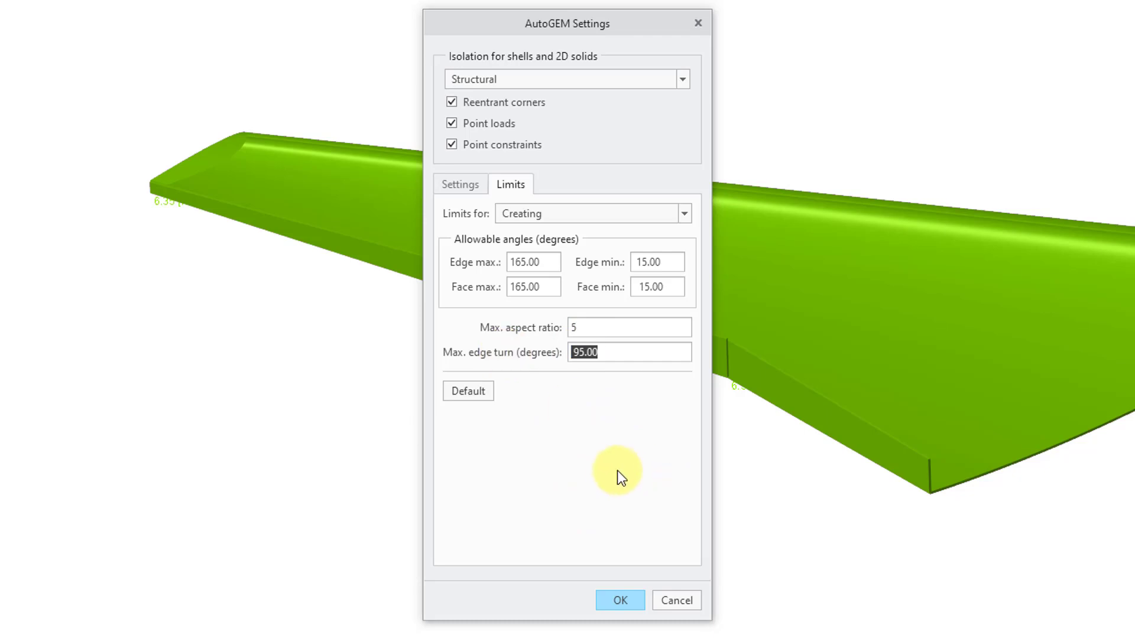
pyautogui.write('85')
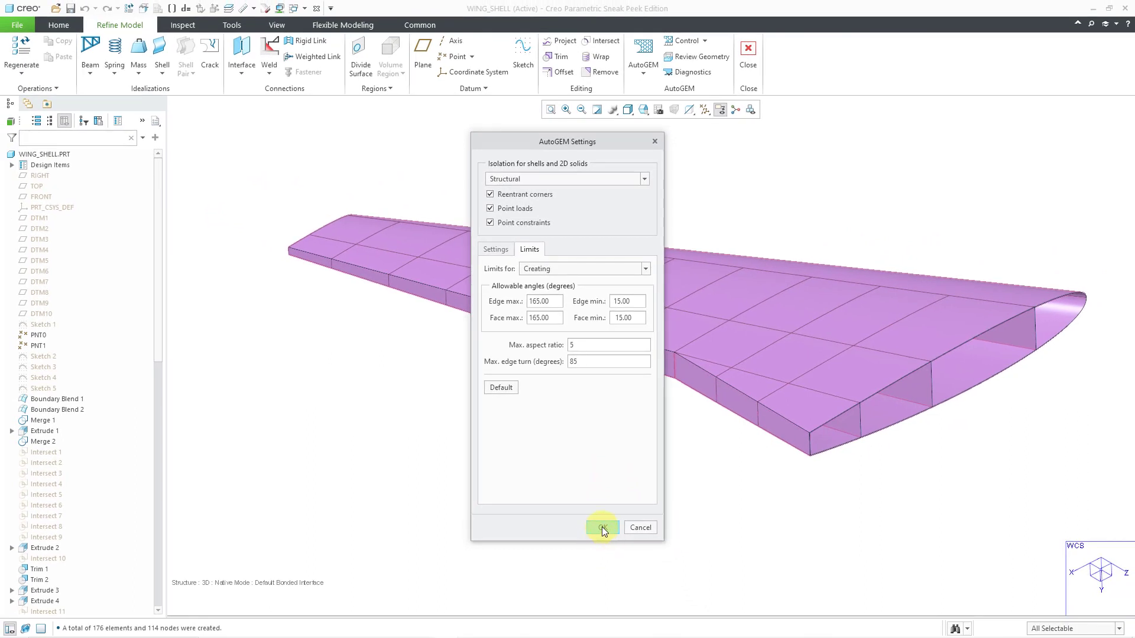
pyautogui.click(602, 527)
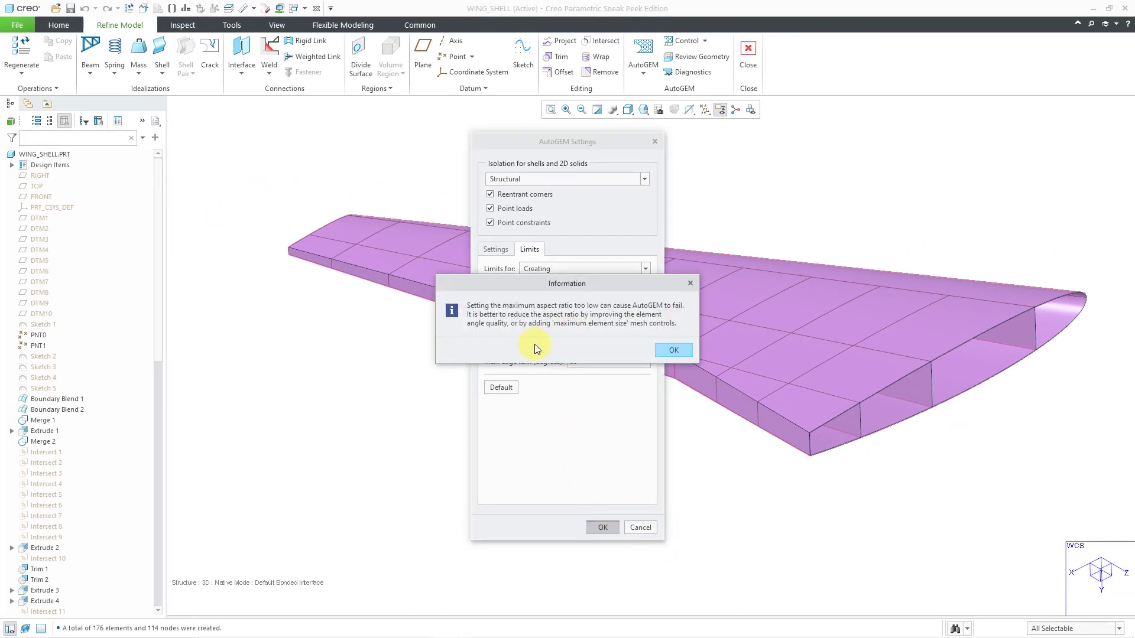
pyautogui.click(673, 351)
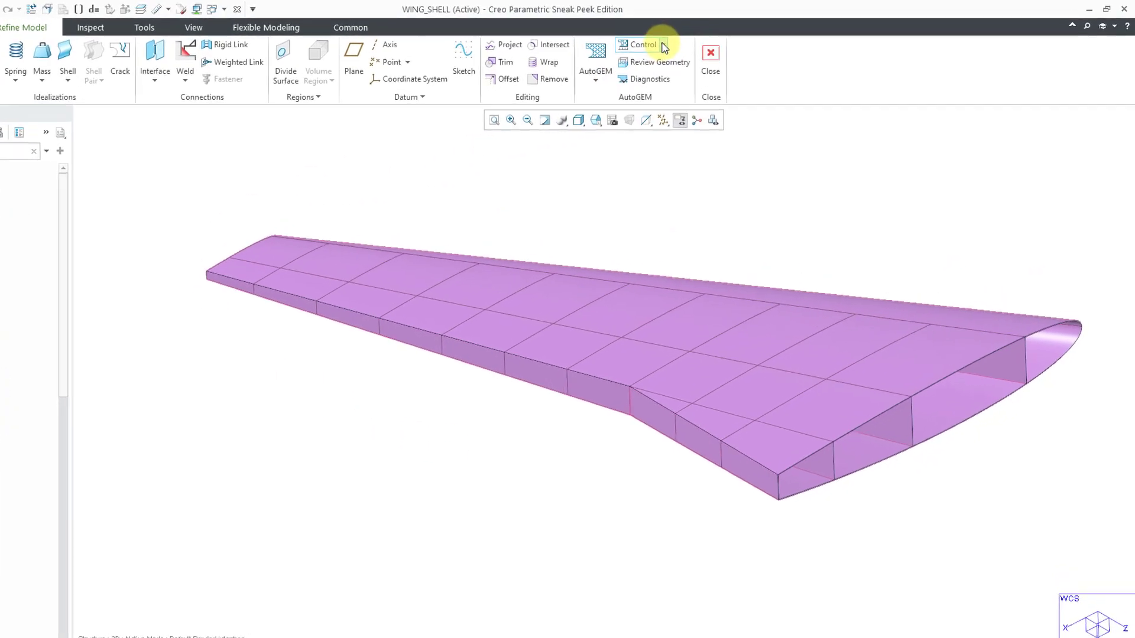
# - Start a Maximum Element Size control with size 2 in
pyautogui.click(704, 41)
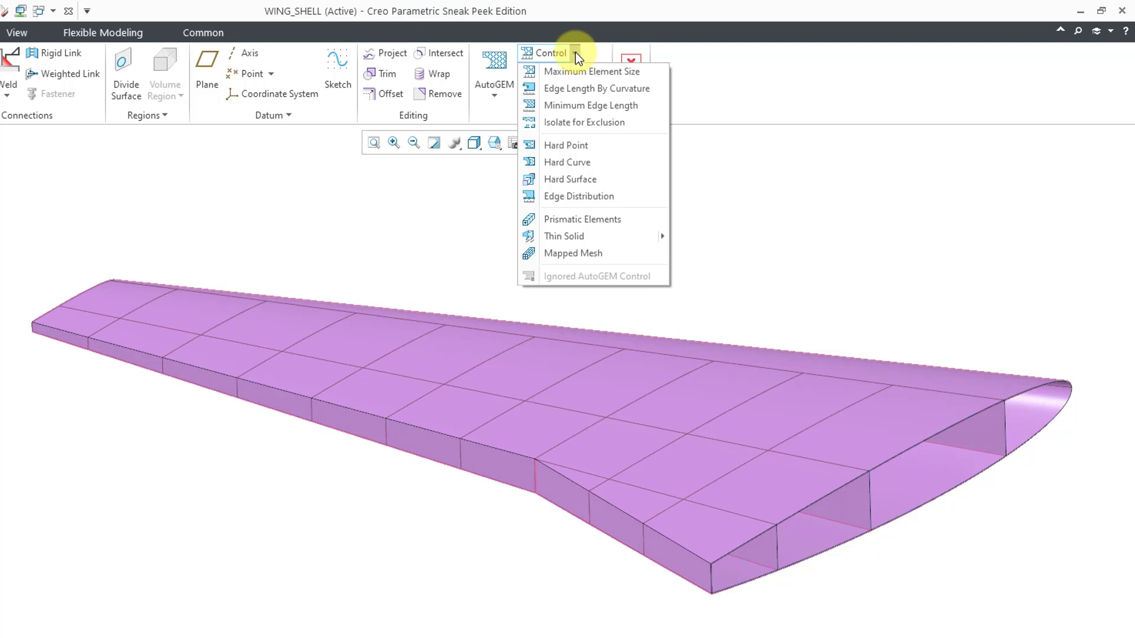
pyautogui.click(574, 73)
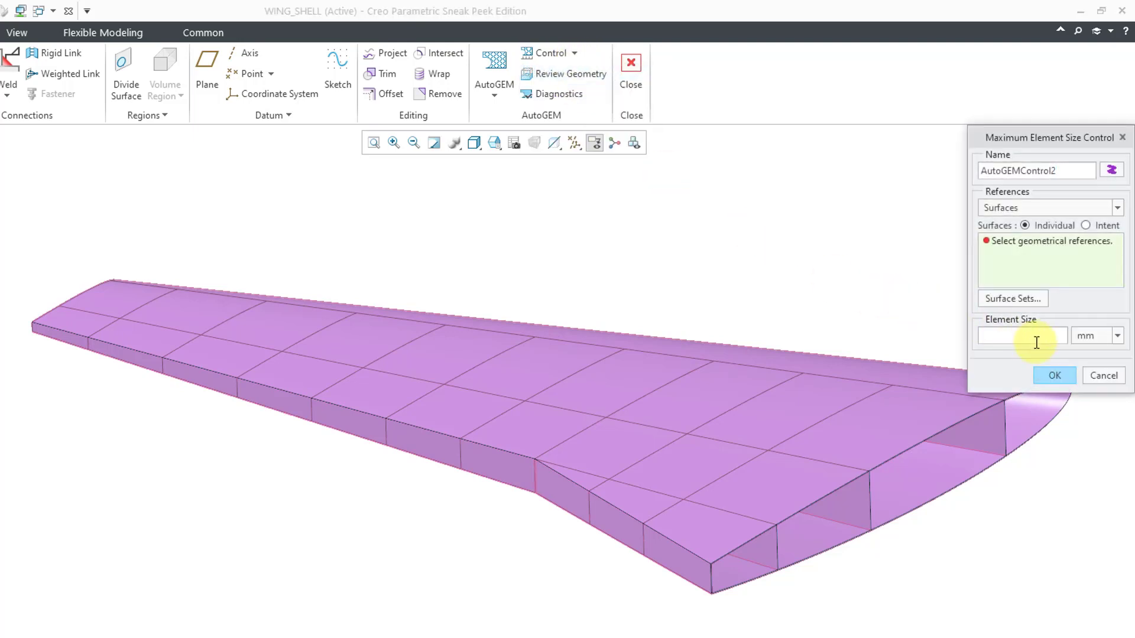
pyautogui.click(1117, 335)
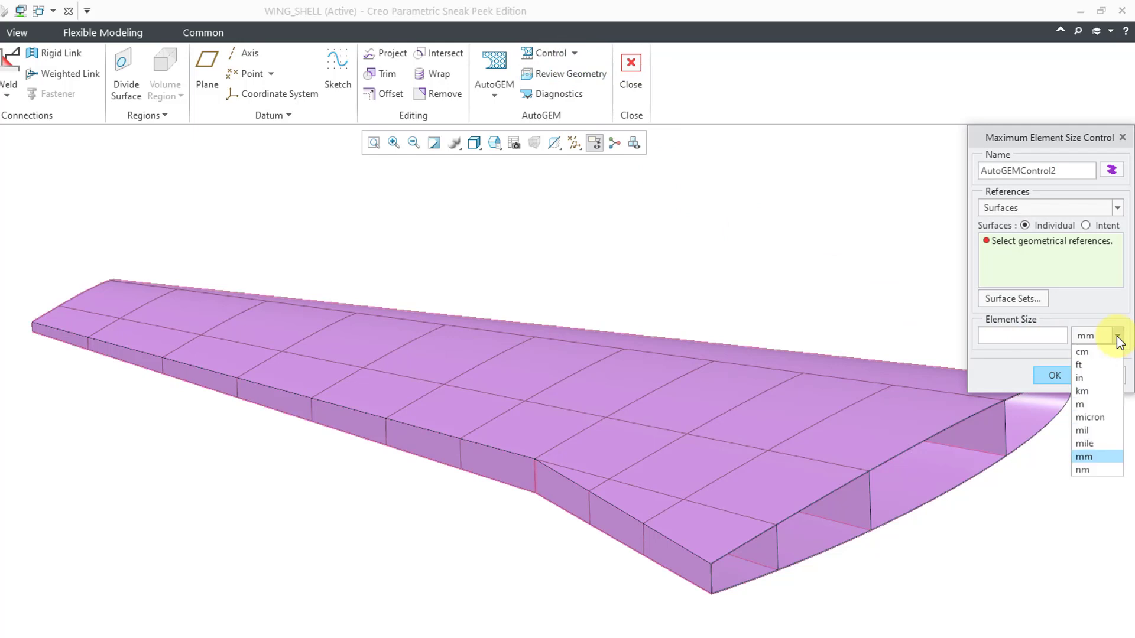
pyautogui.click(1101, 376)
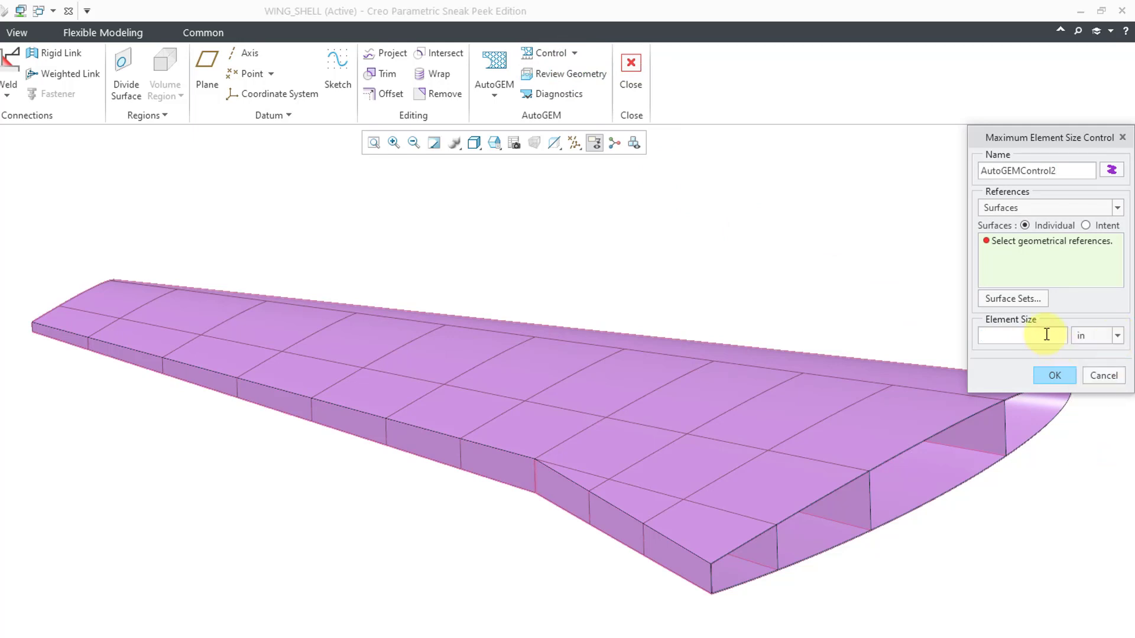
pyautogui.write('2')
pyautogui.click(1053, 374)
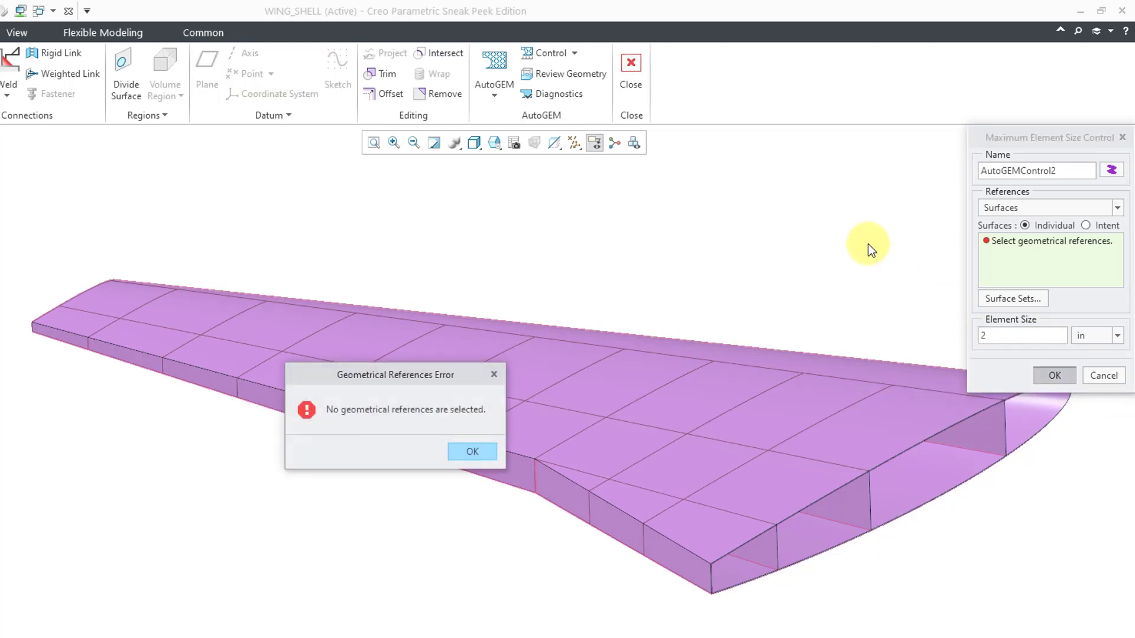
# - Box-select every wing surface as references and confirm the 2 in size control
pyautogui.click(473, 451)
pyautogui.scroll(2, 329, 481)
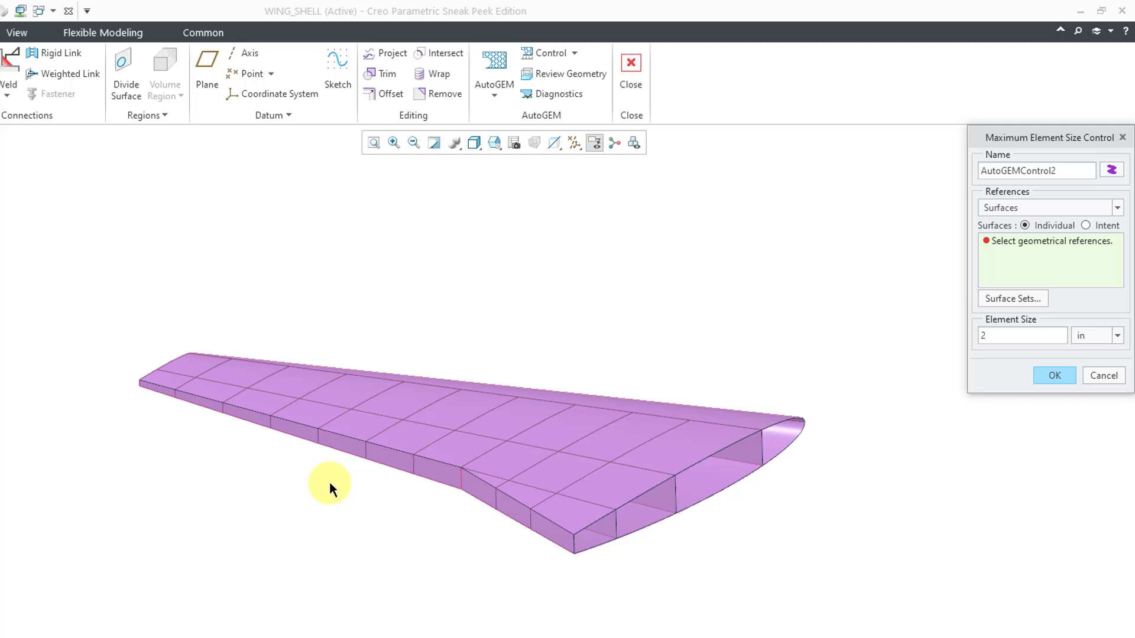
pyautogui.moveTo(59, 272); pyautogui.dragTo(877, 611)
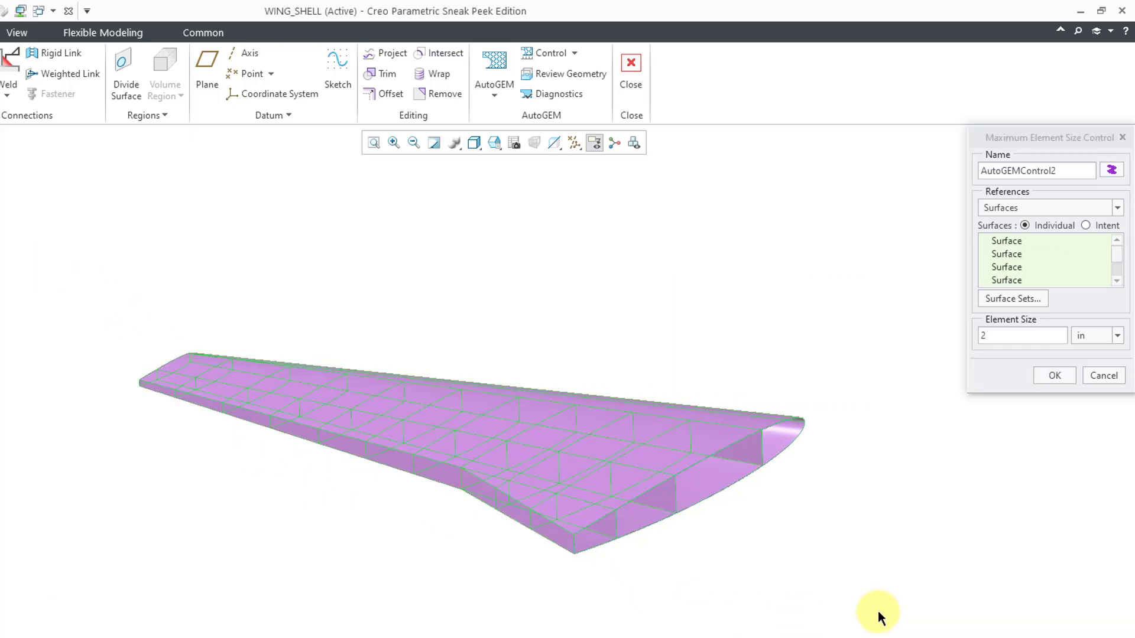
pyautogui.click(1053, 377)
pyautogui.click(747, 569)
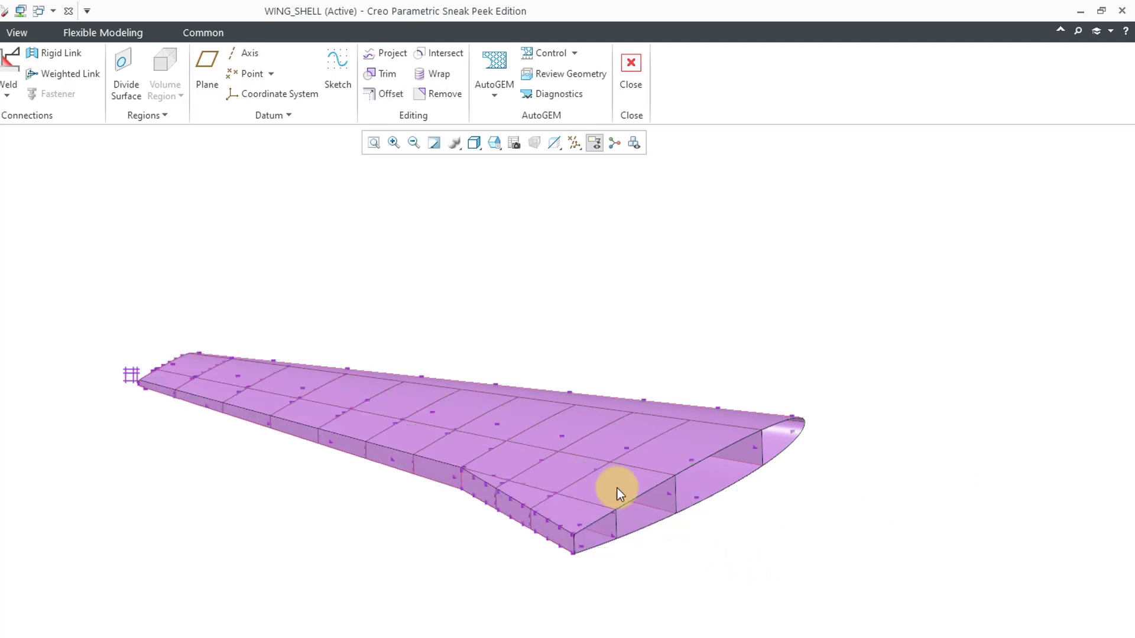
pyautogui.scroll(-2, 561, 491)
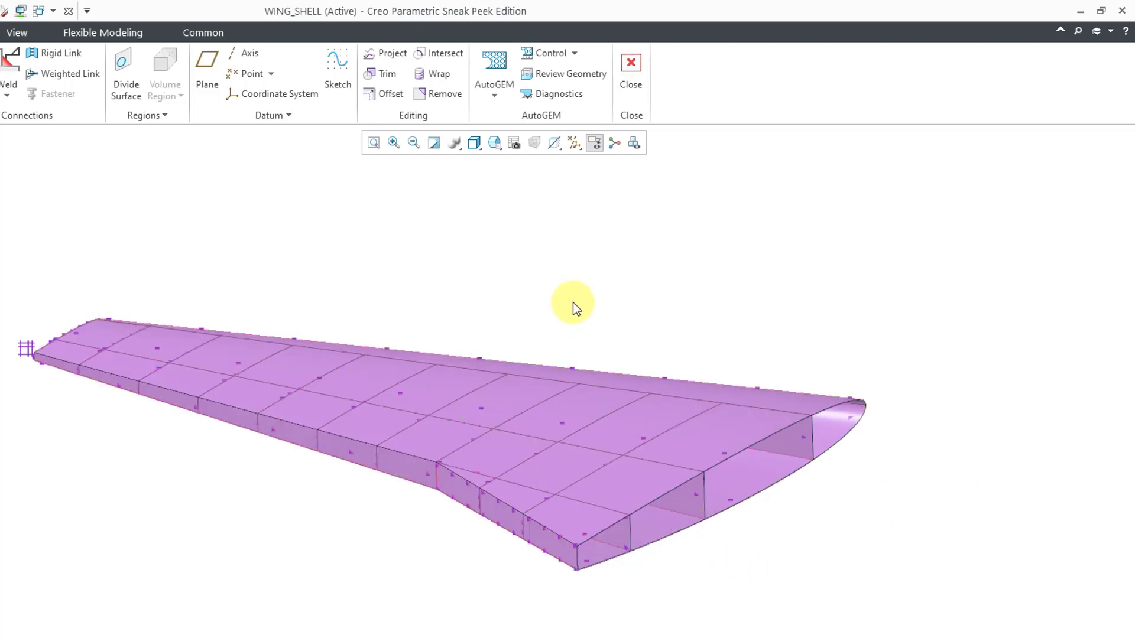
# - Uncheck Display AutoGEM Controls in the Simulation Display settings
pyautogui.click(637, 147)
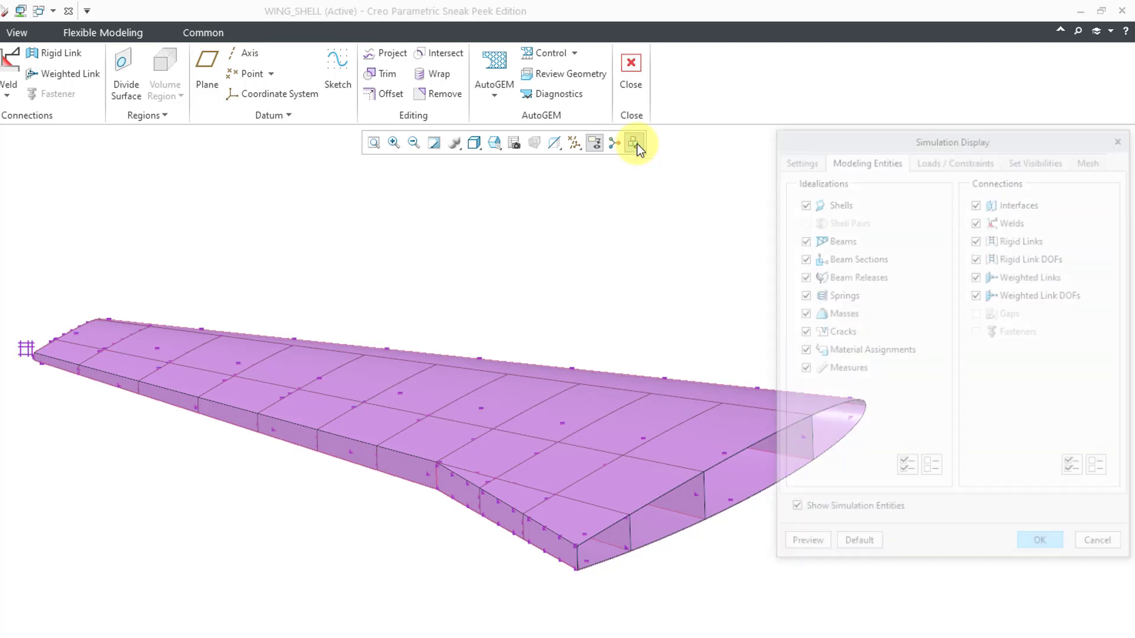
pyautogui.click(800, 161)
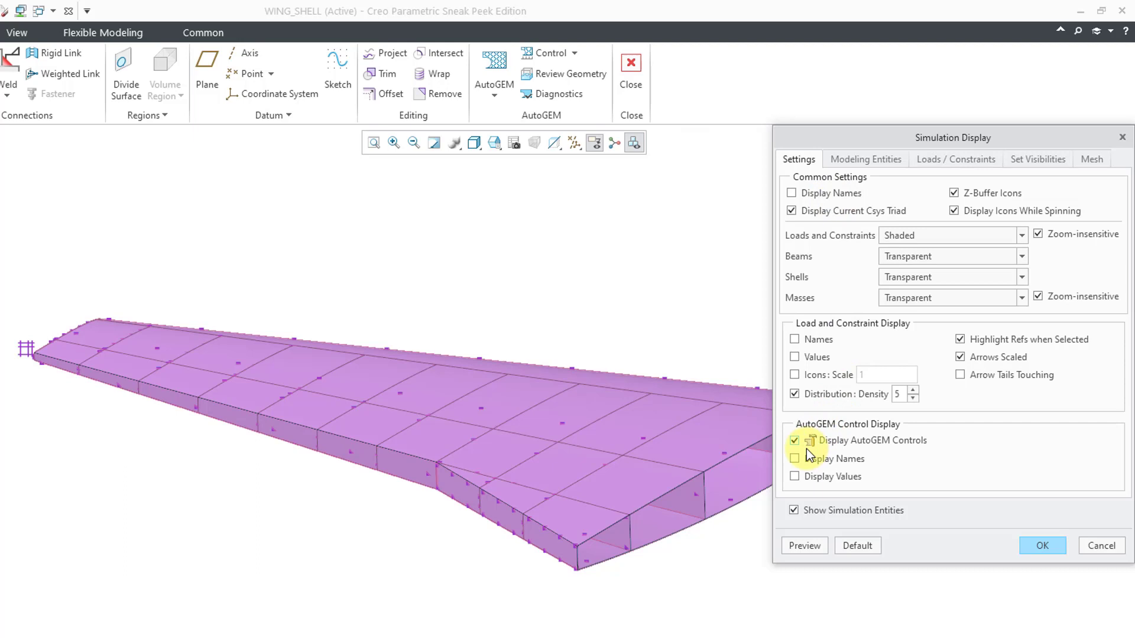
pyautogui.click(794, 441)
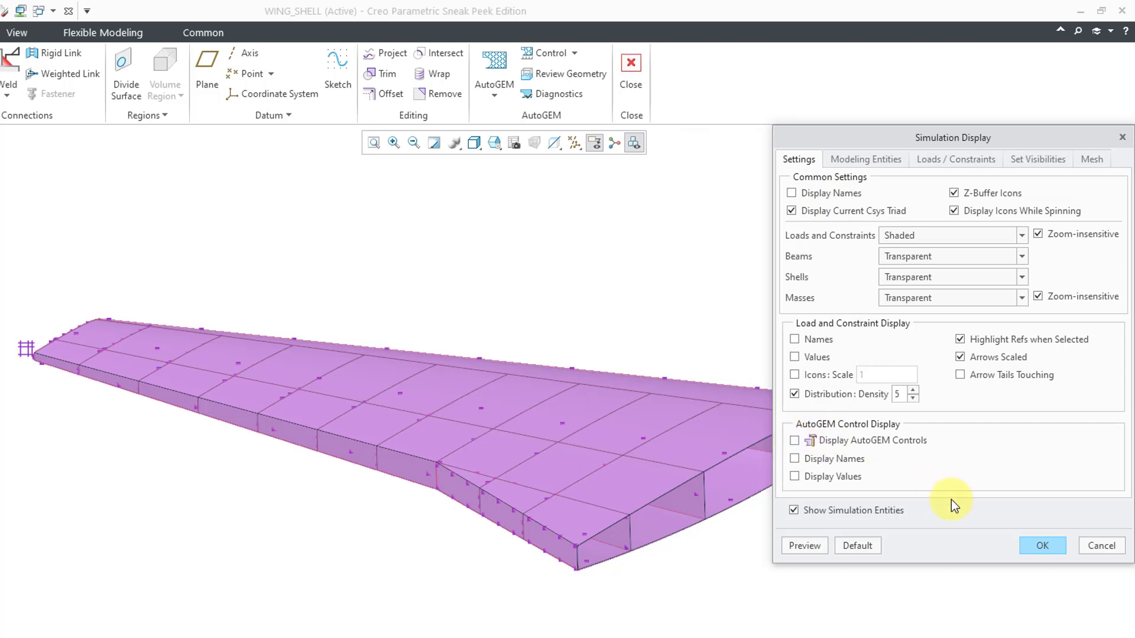
pyautogui.click(1041, 546)
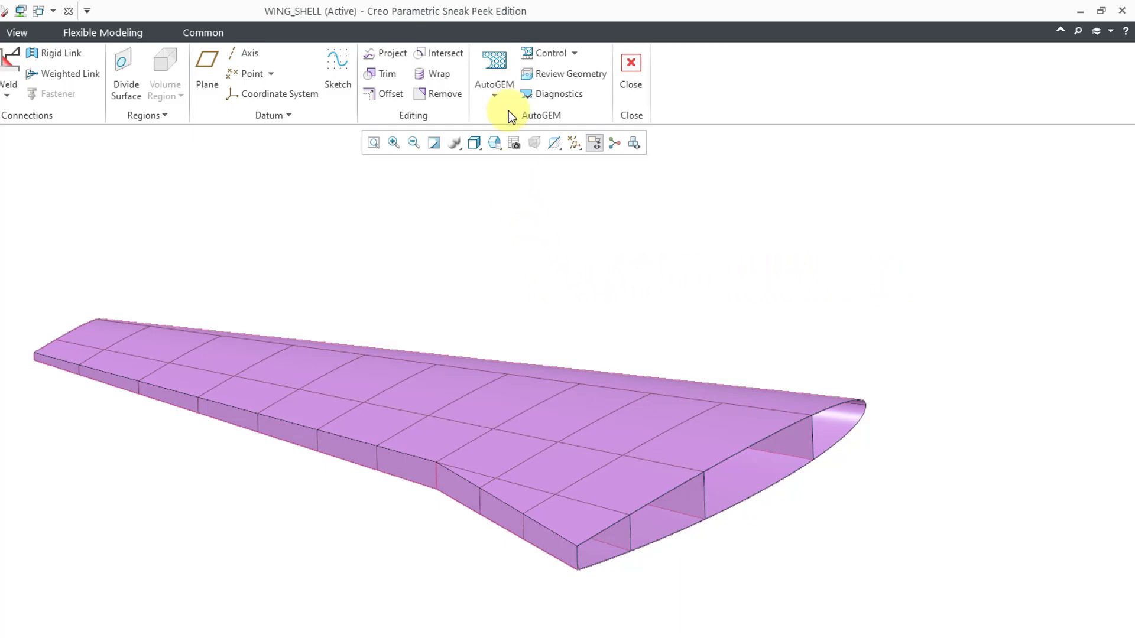
# - Run AutoGEM on All with Properties to get 3273 elements, moving the summary upper left
pyautogui.click(496, 62)
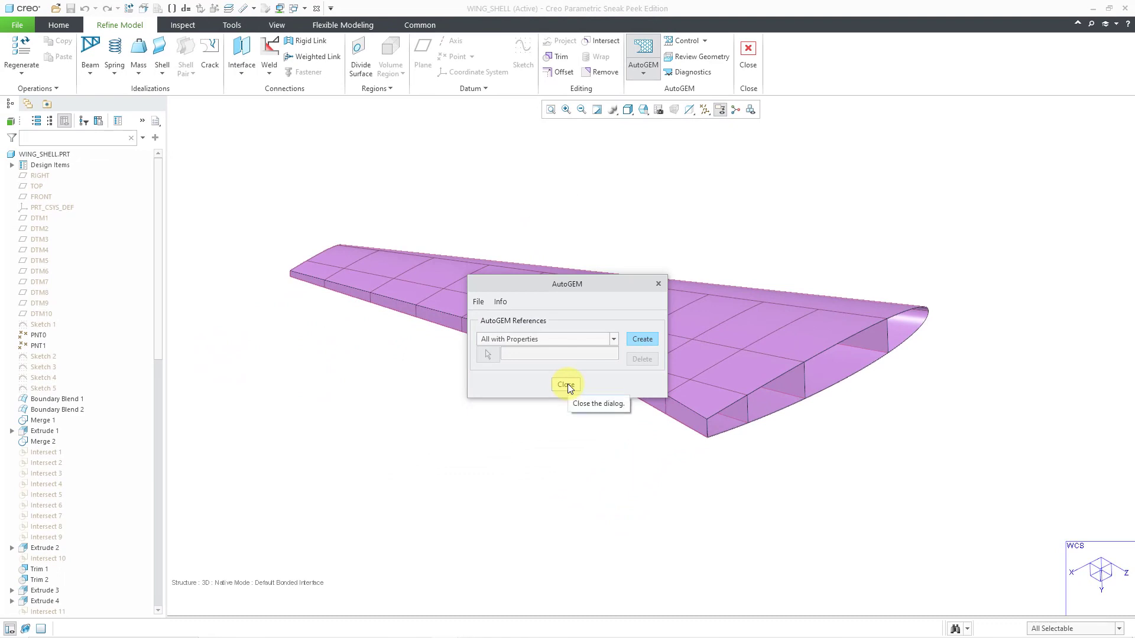
pyautogui.click(649, 342)
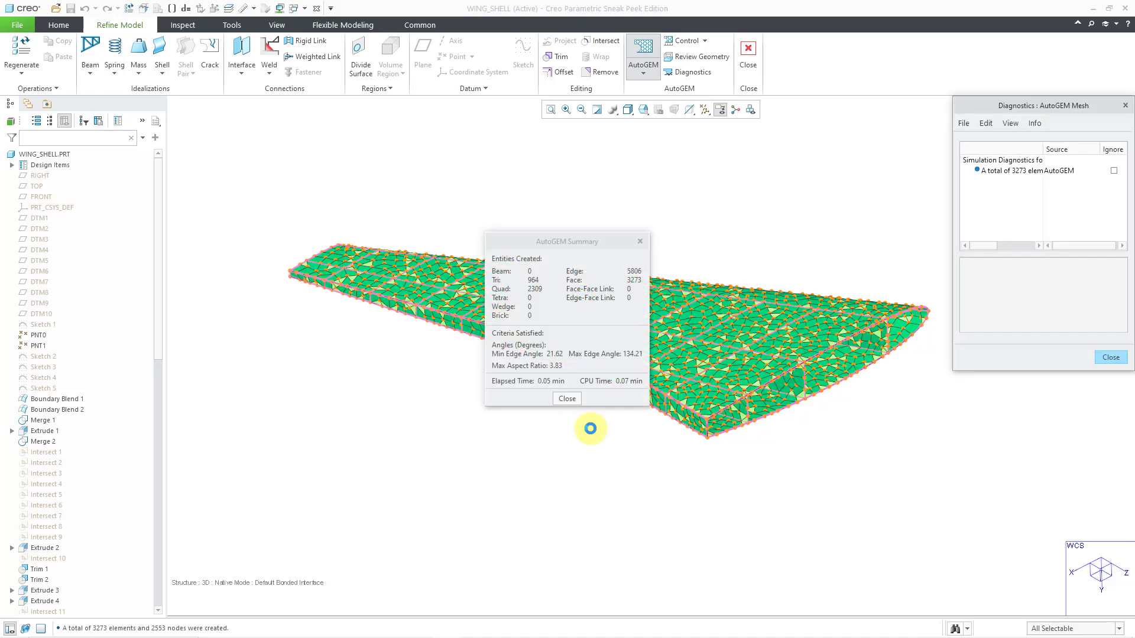
pyautogui.moveTo(576, 239); pyautogui.dragTo(195, 136)
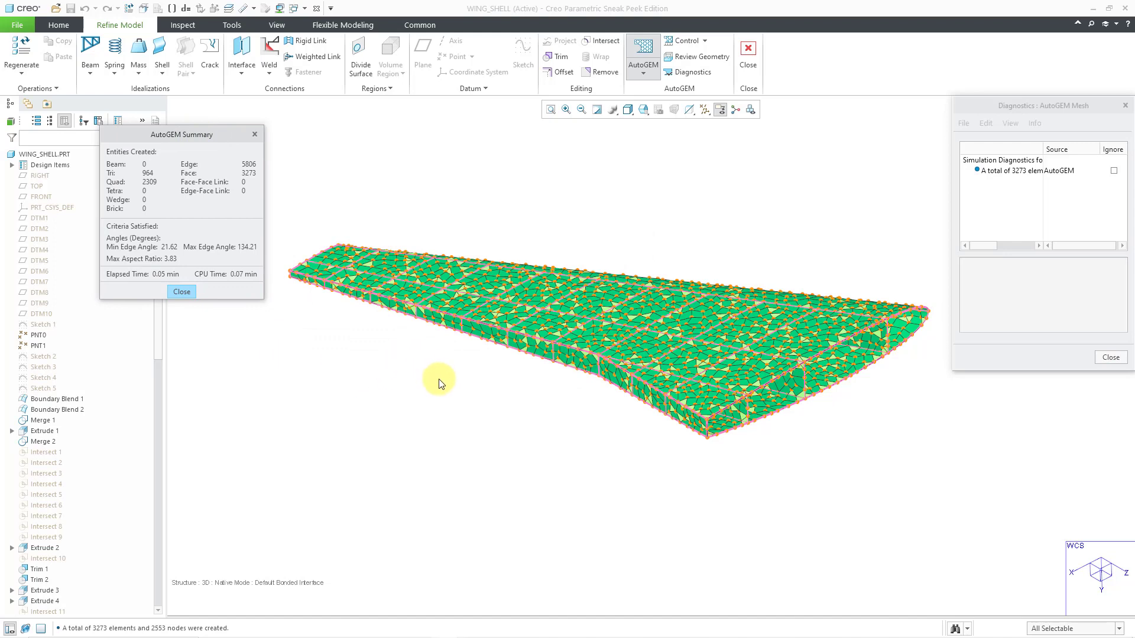